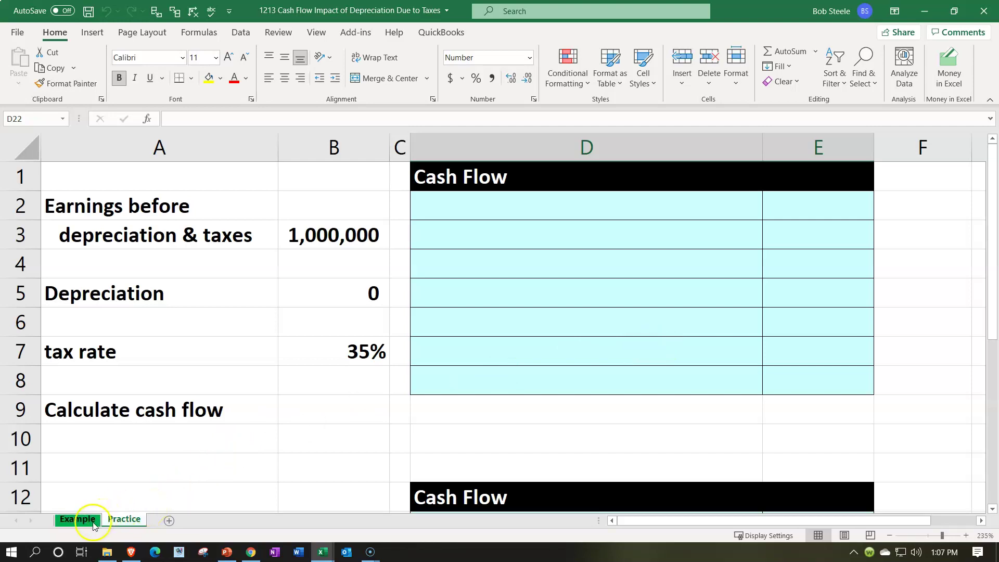
Step: Open the Practice sheet with 1,000,000 earnings, 0 depreciation and 35% tax rate inputs
{"action": "left_click", "coordinate": [109, 380]}
{"action": "left_click", "coordinate": [116, 312]}
{"action": "left_click", "coordinate": [599, 311]}
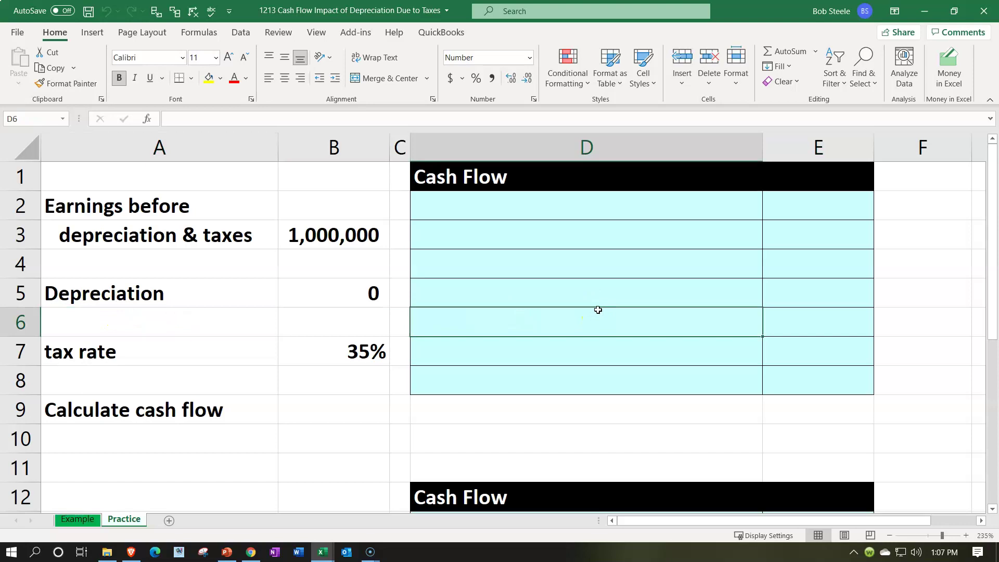
{"action": "scroll", "coordinate": [593, 312], "scroll_direction": "down", "scroll_amount": 3}
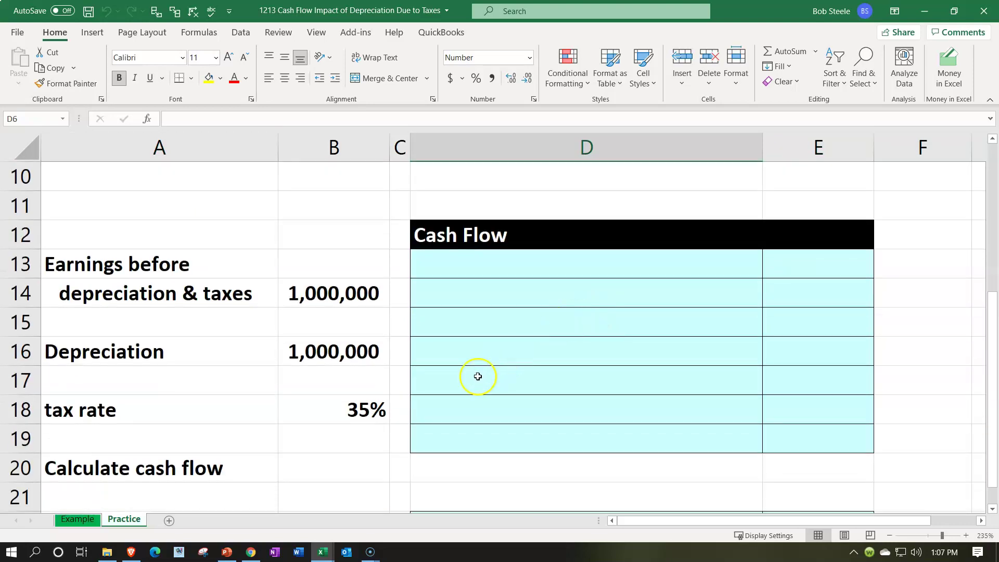
{"action": "left_click", "coordinate": [324, 352]}
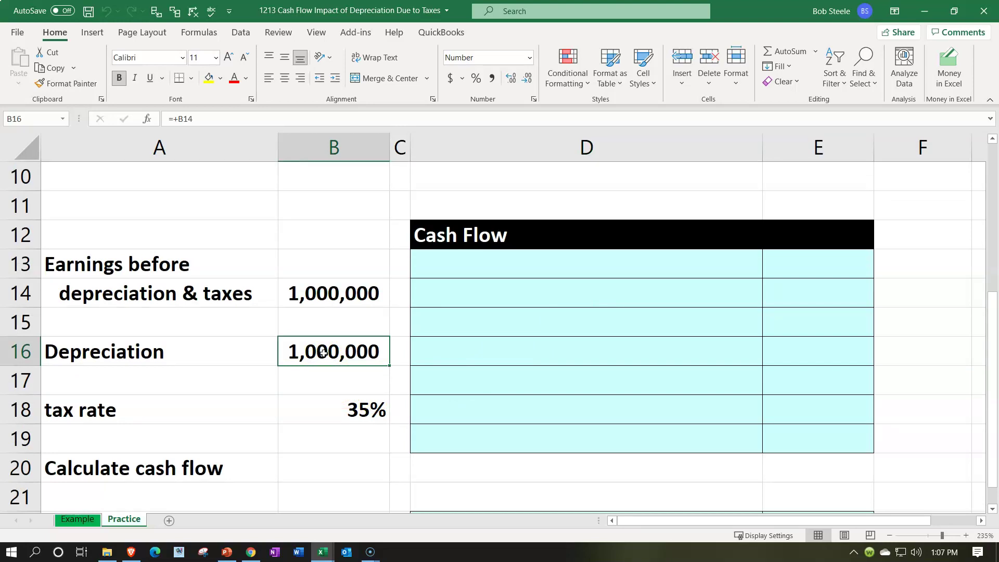
{"action": "scroll", "coordinate": [323, 352], "scroll_direction": "up", "scroll_amount": 3}
{"action": "left_click", "coordinate": [328, 302]}
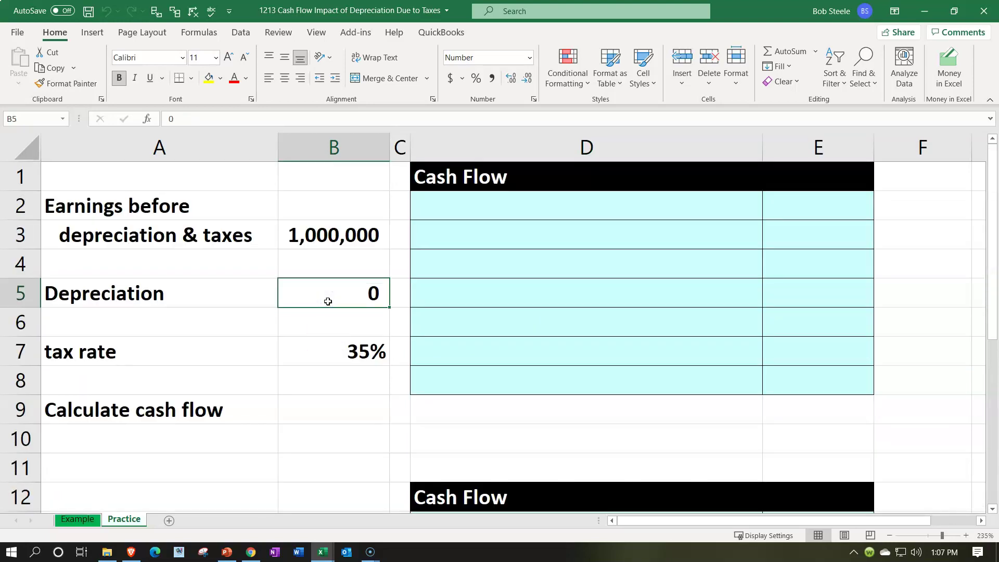
{"action": "left_click", "coordinate": [312, 350]}
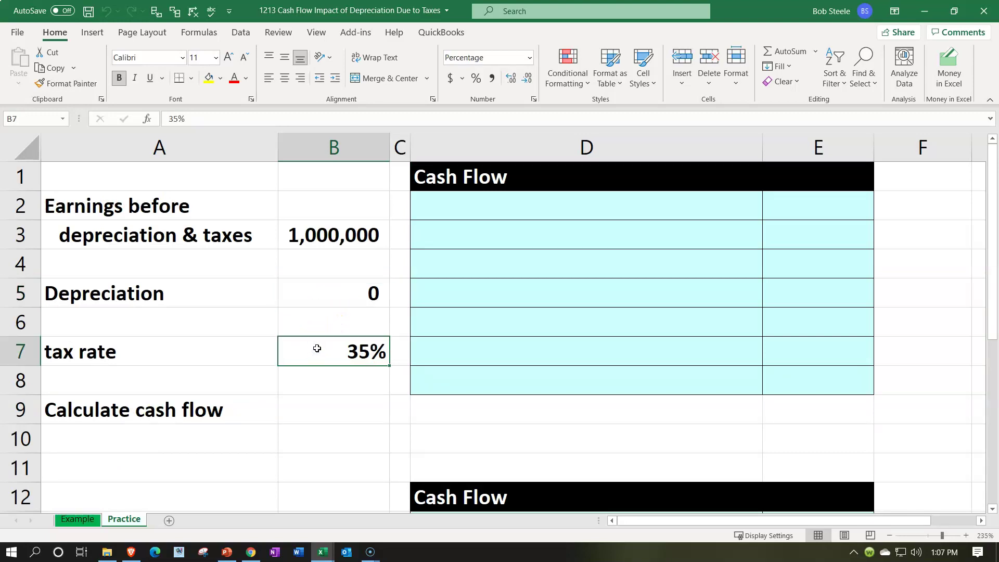
{"action": "left_click", "coordinate": [320, 347]}
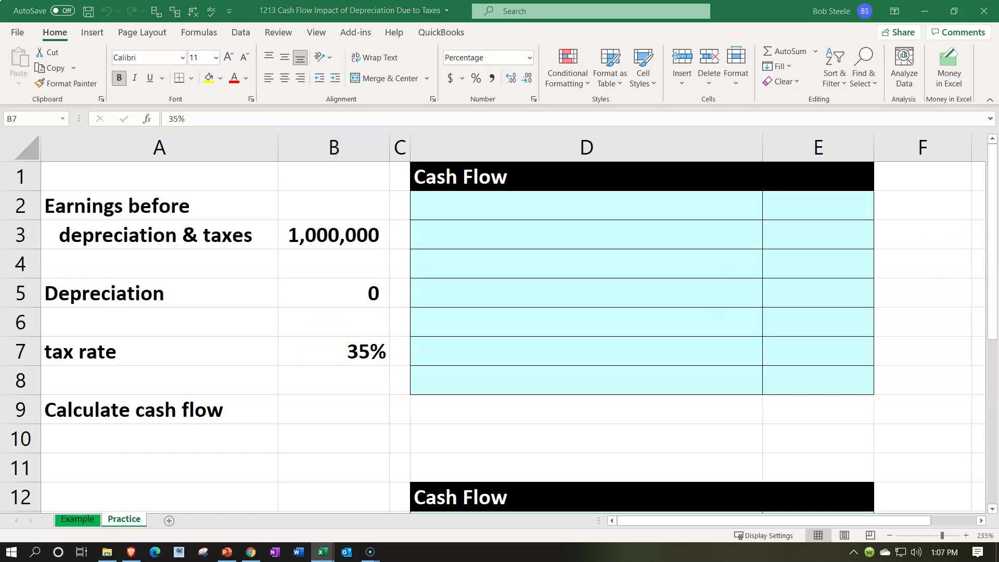
{"action": "left_click", "coordinate": [632, 193]}
Step: Paste the earnings before depreciation & taxes label into D2 and link E2 to the 1,000,000 input (=B3)
{"action": "type", "text": "Earnings before depreciation & taxes"}
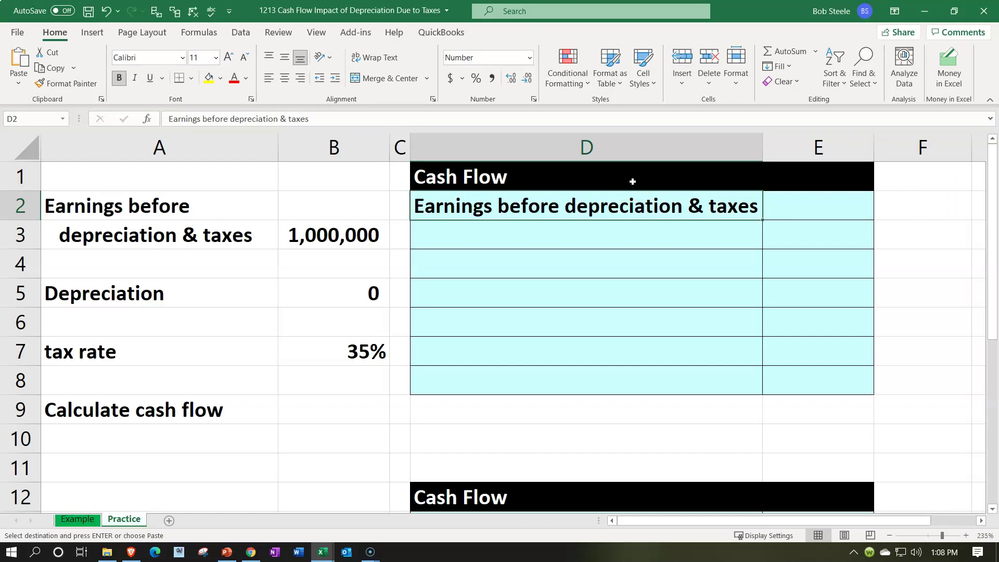
{"action": "key", "text": "Right"}
{"action": "type", "text": "="}
{"action": "key", "text": "Left"}
{"action": "key", "text": "Left"}
{"action": "key", "text": "Left"}
{"action": "key", "text": "Down"}
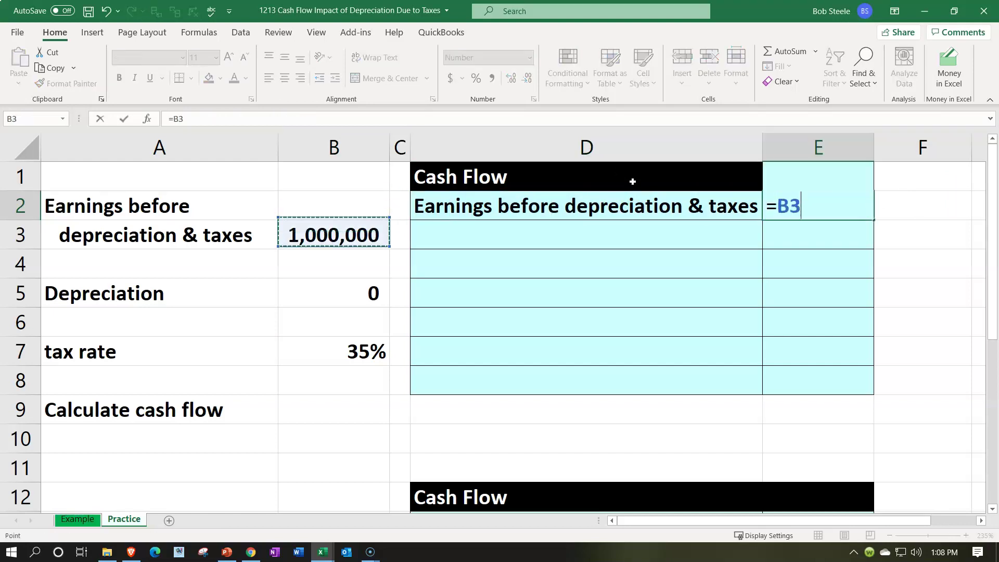
{"action": "key", "text": "Return"}
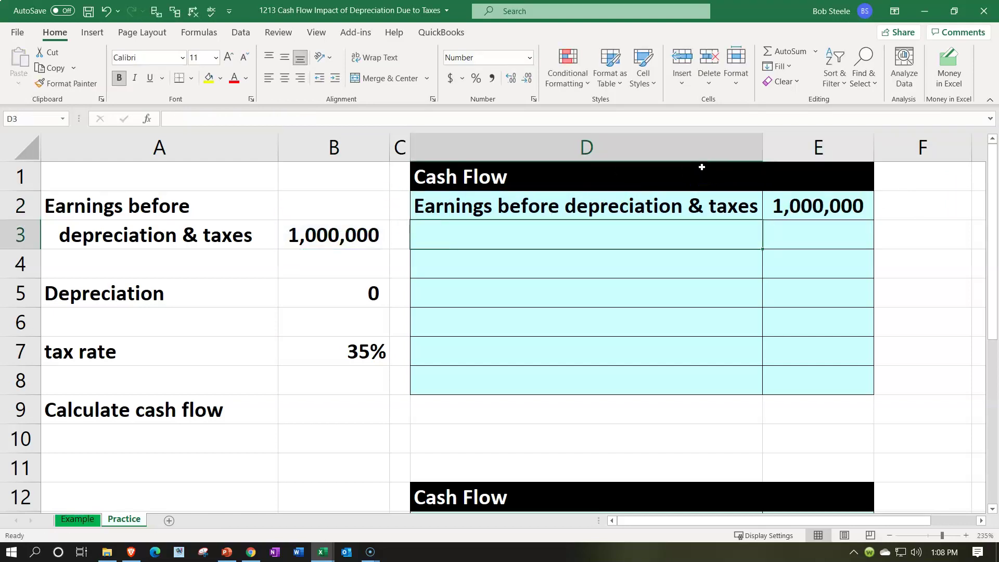
Step: Add a Depreciation row (D3 =A5, E3 =B5 showing 0) with the amount underlined
{"action": "type", "text": "="}
{"action": "key", "text": "Down"}
{"action": "key", "text": "Down"}
{"action": "key", "text": "Left"}
{"action": "key", "text": "Left"}
{"action": "key", "text": "Left"}
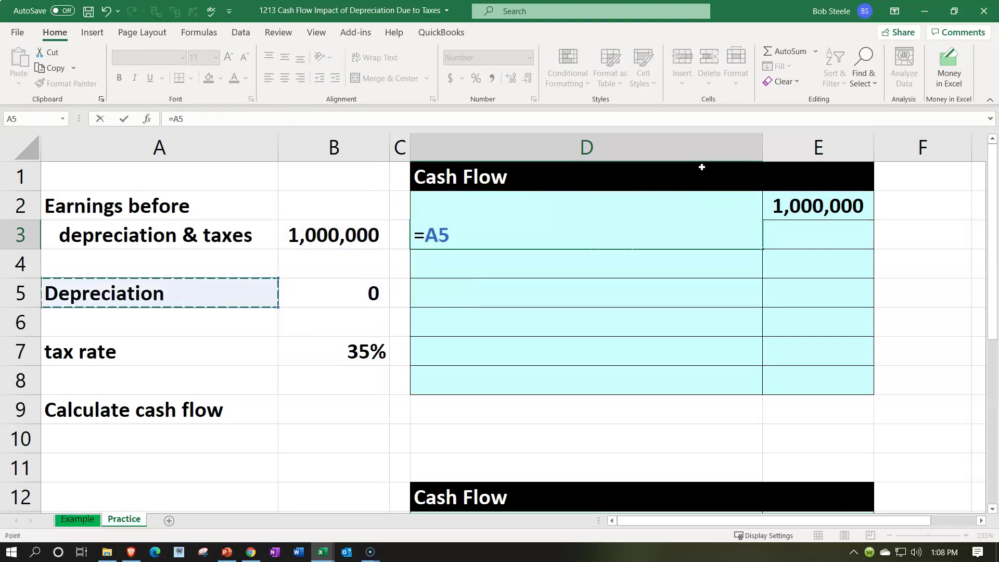
{"action": "key", "text": "Tab"}
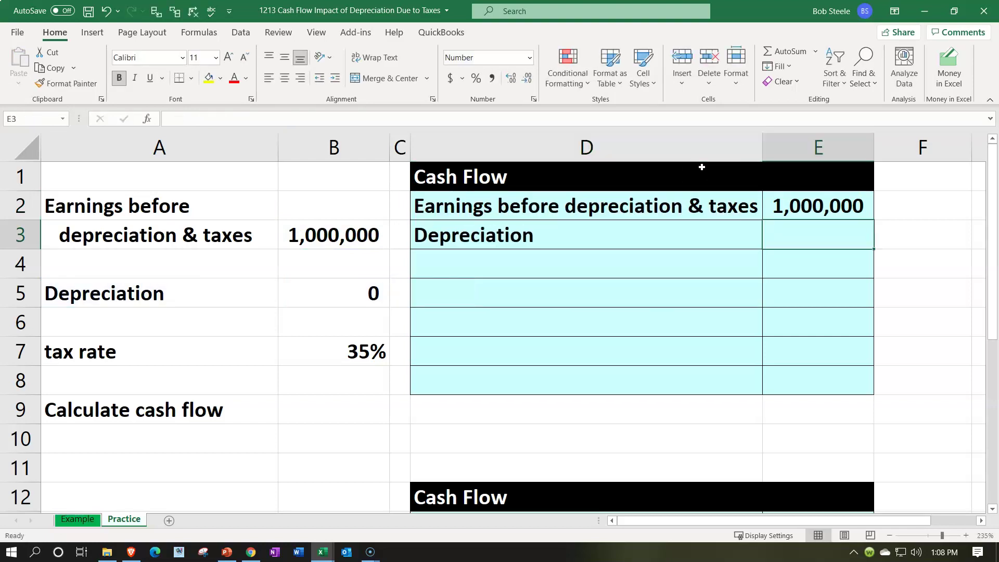
{"action": "type", "text": "="}
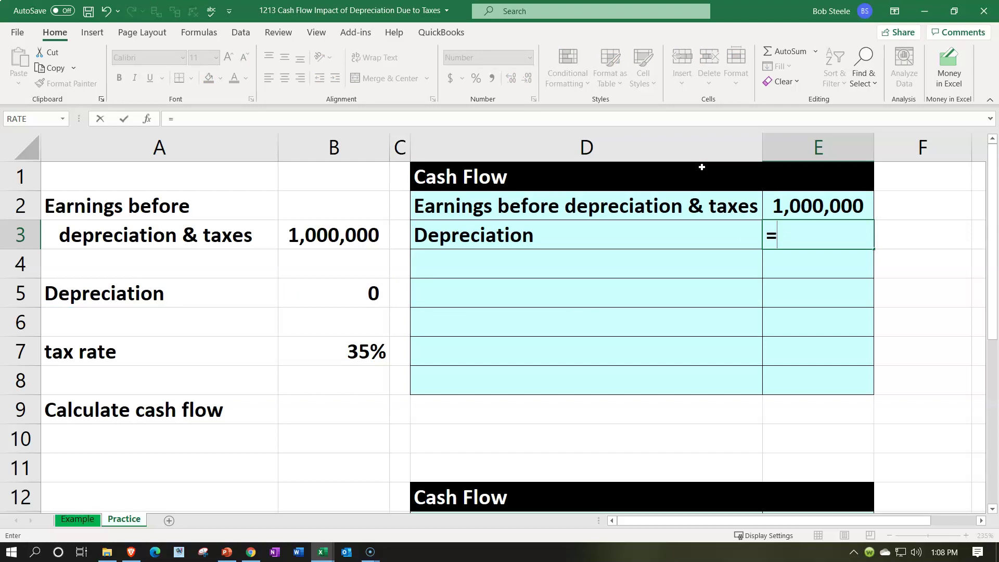
{"action": "key", "text": "Down"}
{"action": "key", "text": "Down"}
{"action": "key", "text": "Left"}
{"action": "key", "text": "Left"}
{"action": "key", "text": "Left"}
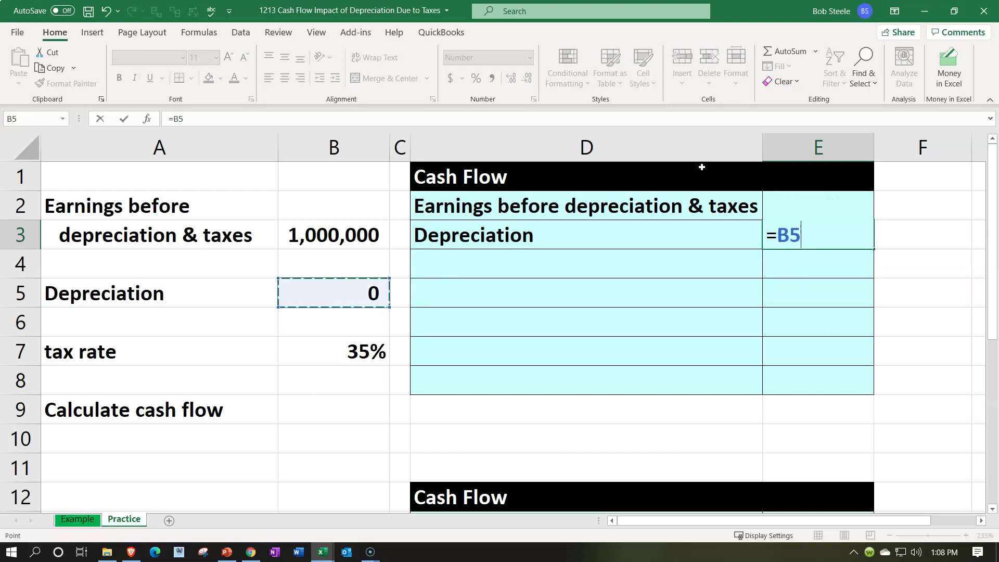
{"action": "key", "text": "ctrl+Return"}
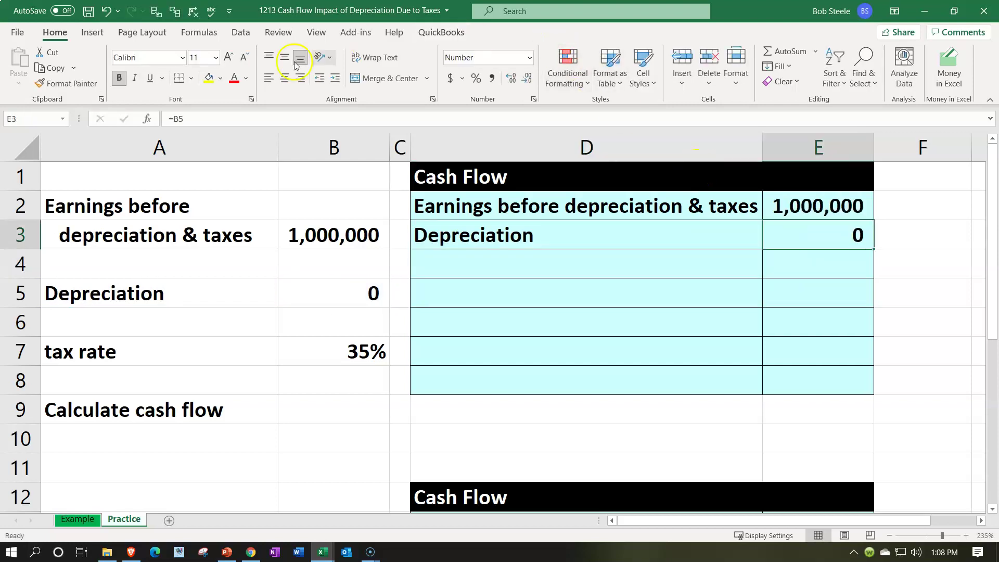
{"action": "left_click", "coordinate": [146, 77]}
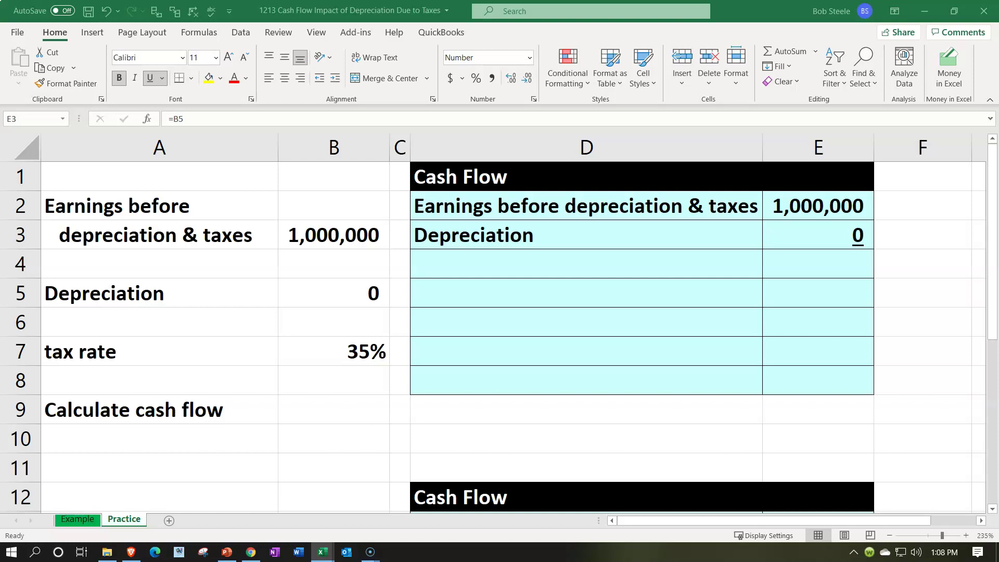
{"action": "left_click", "coordinate": [627, 255]}
Step: Add Earnings before taxes in D4 with E4 =E2-E3 giving 1,000,000
{"action": "key", "text": "ctrl+v"}
{"action": "key", "text": "Right"}
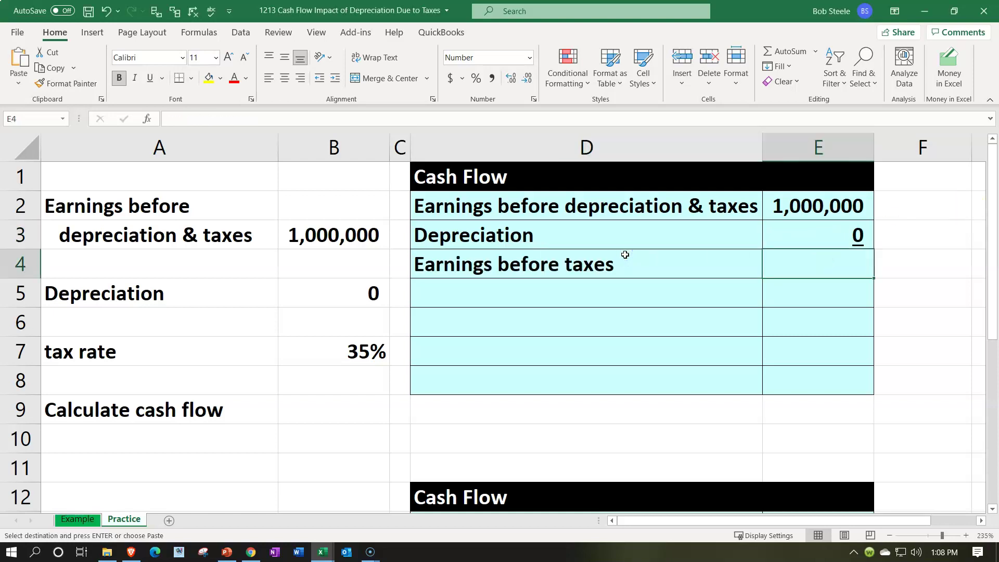
{"action": "type", "text": "="}
{"action": "key", "text": "Up"}
{"action": "key", "text": "Up"}
{"action": "type", "text": "-"}
{"action": "key", "text": "Up"}
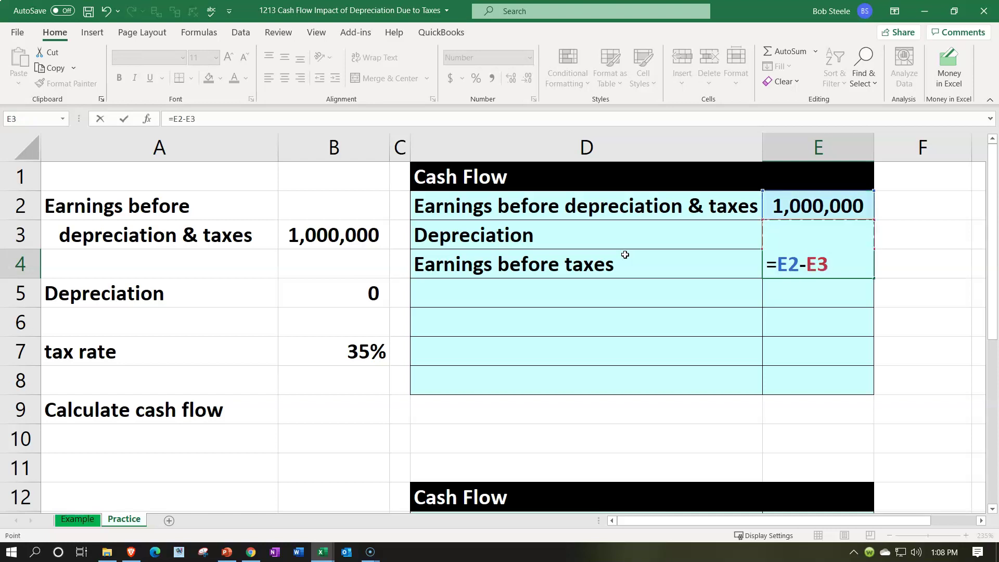
{"action": "key", "text": "Return"}
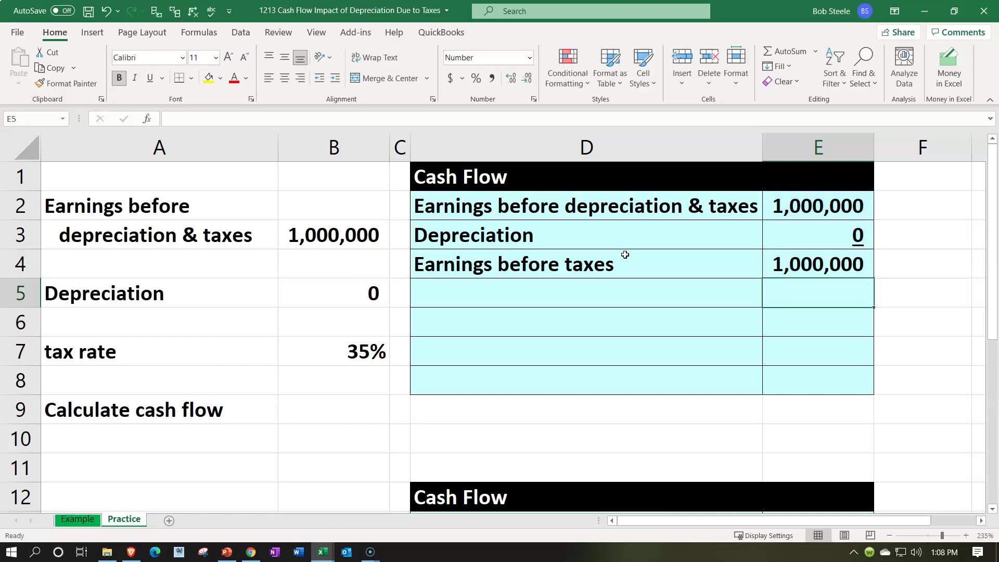
Step: Add a Taxes row in D5 with E5 =E4*B7 giving 350,000
{"action": "key", "text": "Left"}
{"action": "type", "text": "Taxes"}
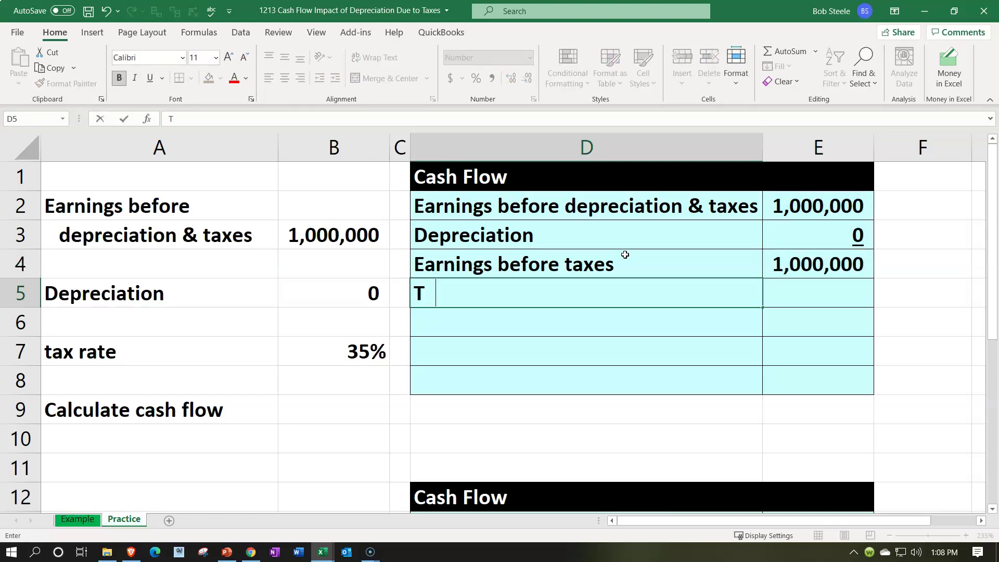
{"action": "key", "text": "Tab"}
{"action": "type", "text": "="}
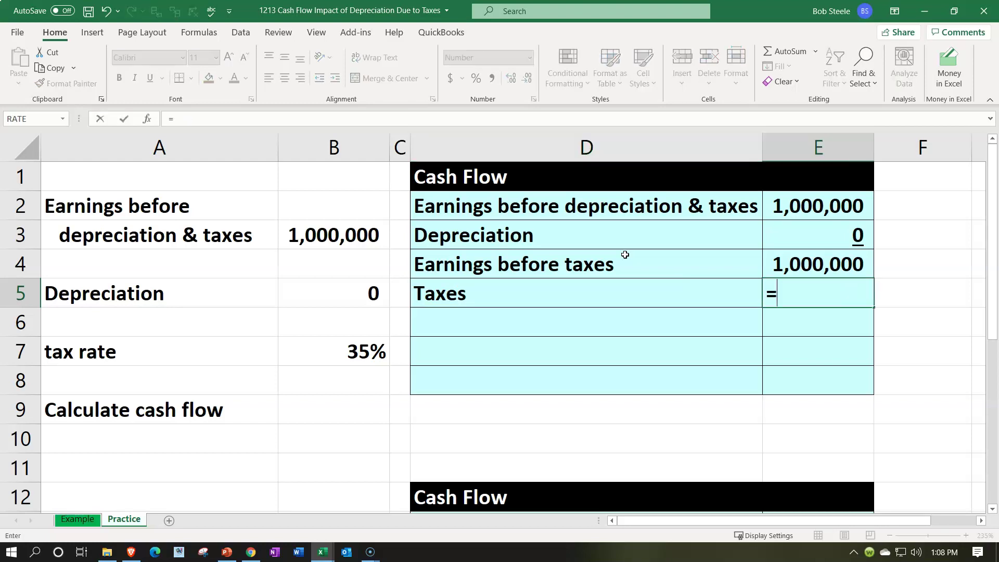
{"action": "key", "text": "Up"}
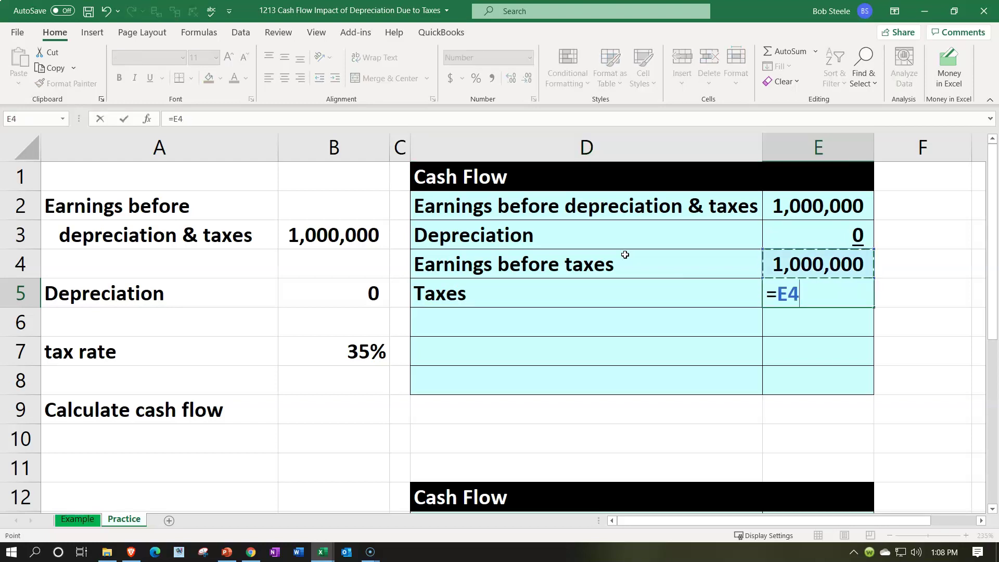
{"action": "type", "text": "*"}
{"action": "key", "text": "Left"}
{"action": "key", "text": "Left"}
{"action": "key", "text": "Left"}
{"action": "key", "text": "Down"}
{"action": "key", "text": "Down"}
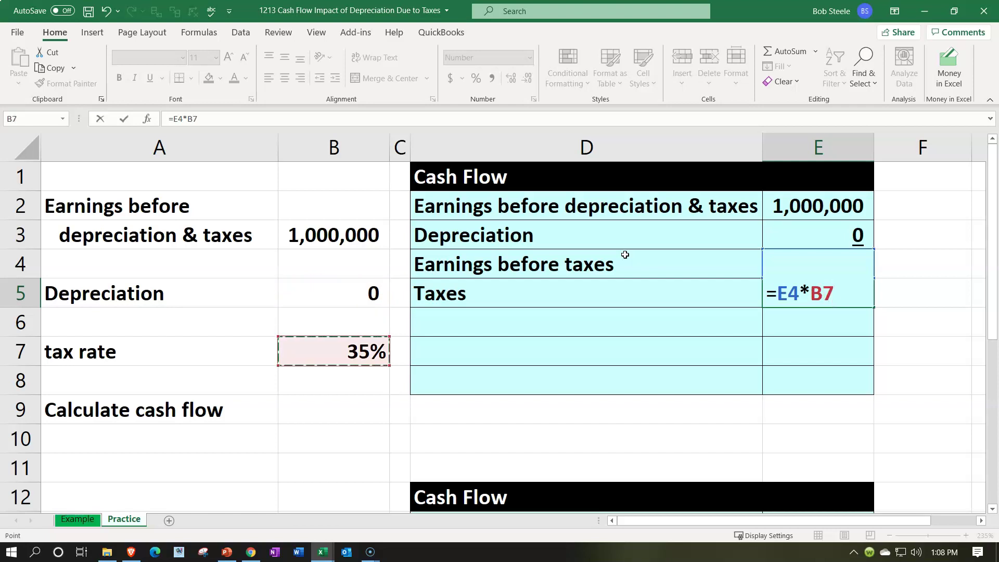
{"action": "key", "text": "Return"}
{"action": "key", "text": "Up"}
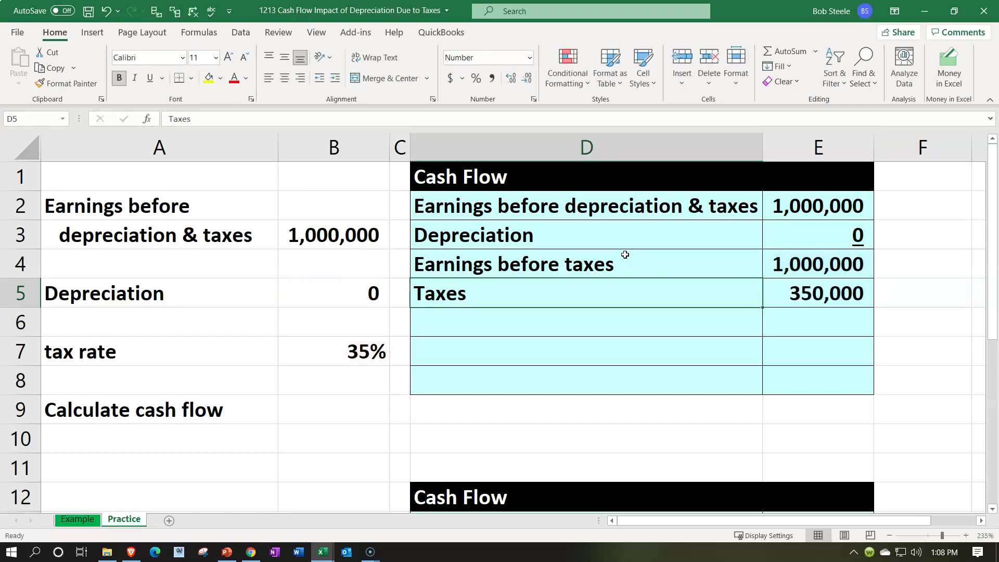
{"action": "key", "text": "Right"}
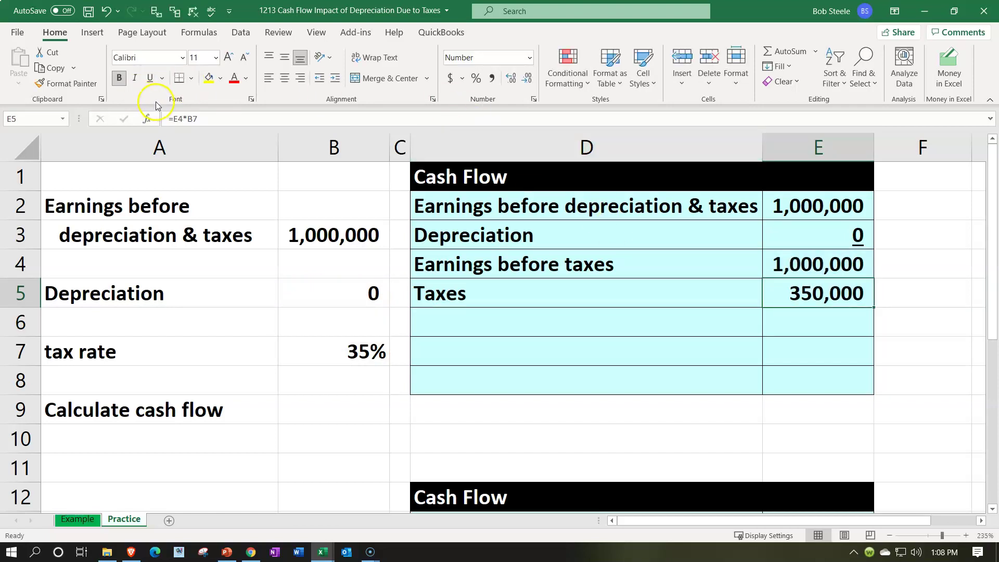
Step: Underline the 350,000 taxes and add Earnings after taxes of 650,000 (=E4-E5) in row 6
{"action": "left_click", "coordinate": [149, 78]}
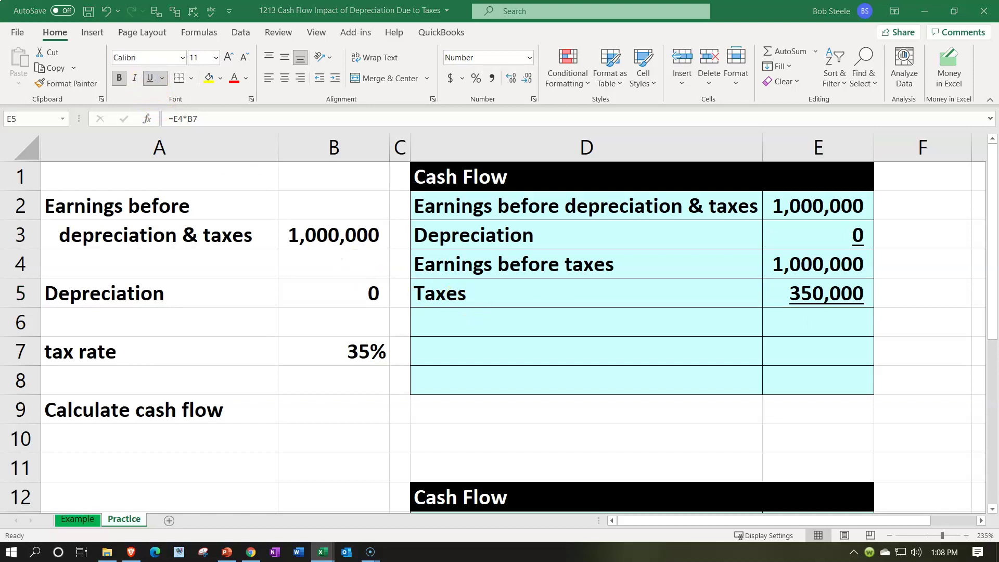
{"action": "left_click", "coordinate": [540, 321]}
{"action": "key", "text": "ctrl+v"}
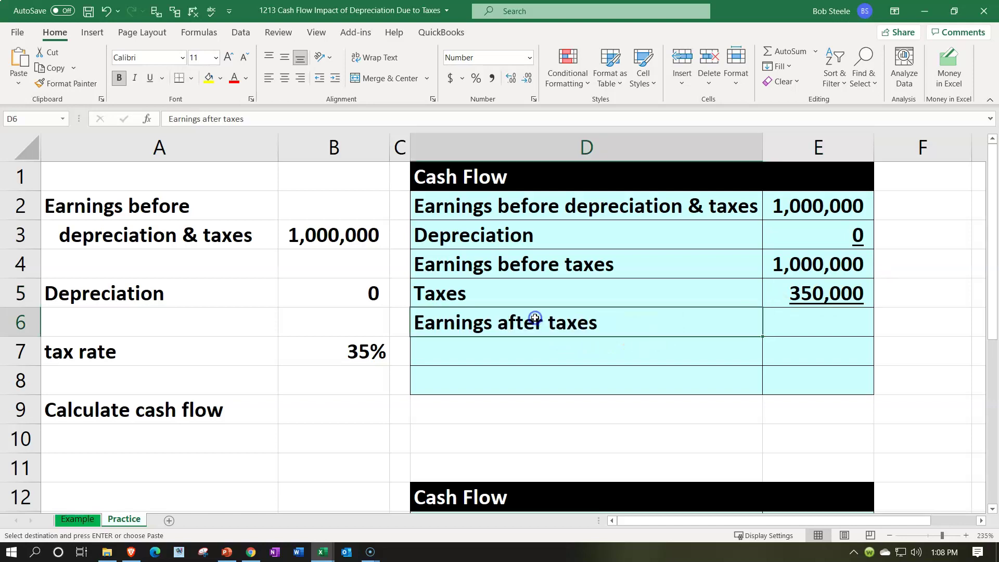
{"action": "key", "text": "Tab"}
{"action": "type", "text": "="}
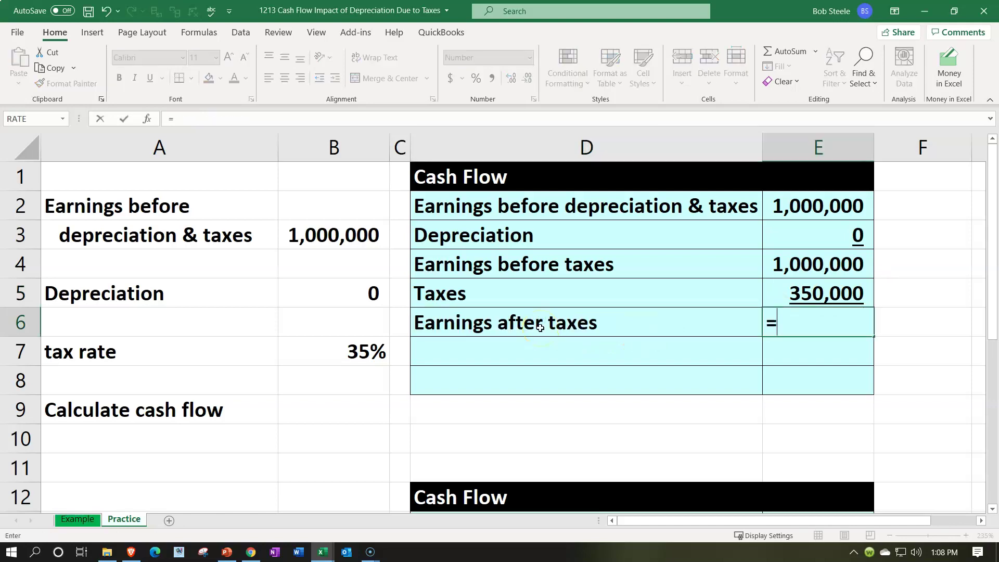
{"action": "key", "text": "Up"}
{"action": "key", "text": "Up"}
{"action": "type", "text": "-"}
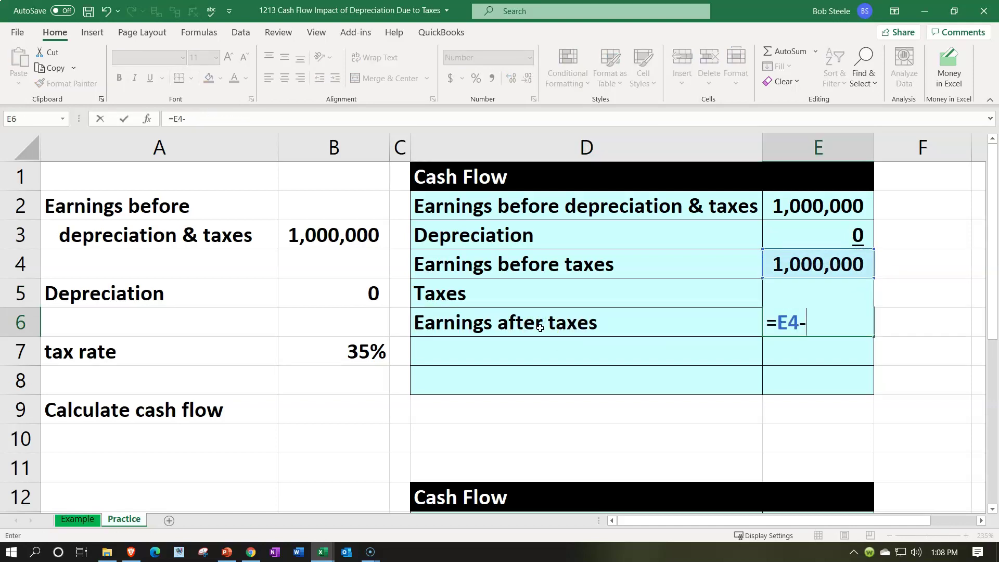
{"action": "key", "text": "Up"}
{"action": "key", "text": "Return"}
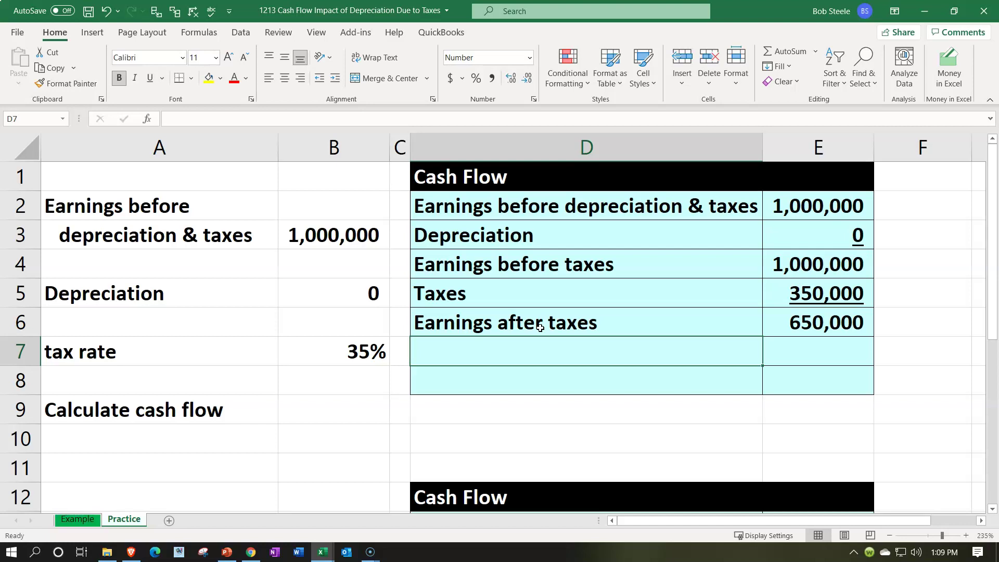
Step: Add a Depreciation row in D7 with E7 =+E3 adding back 0
{"action": "type", "text": "+"}
{"action": "key", "text": "Left"}
{"action": "key", "text": "Left"}
{"action": "key", "text": "Left"}
{"action": "key", "text": "Up"}
{"action": "key", "text": "Up"}
{"action": "key", "text": "Escape"}
{"action": "key", "text": "Right"}
{"action": "type", "text": "+"}
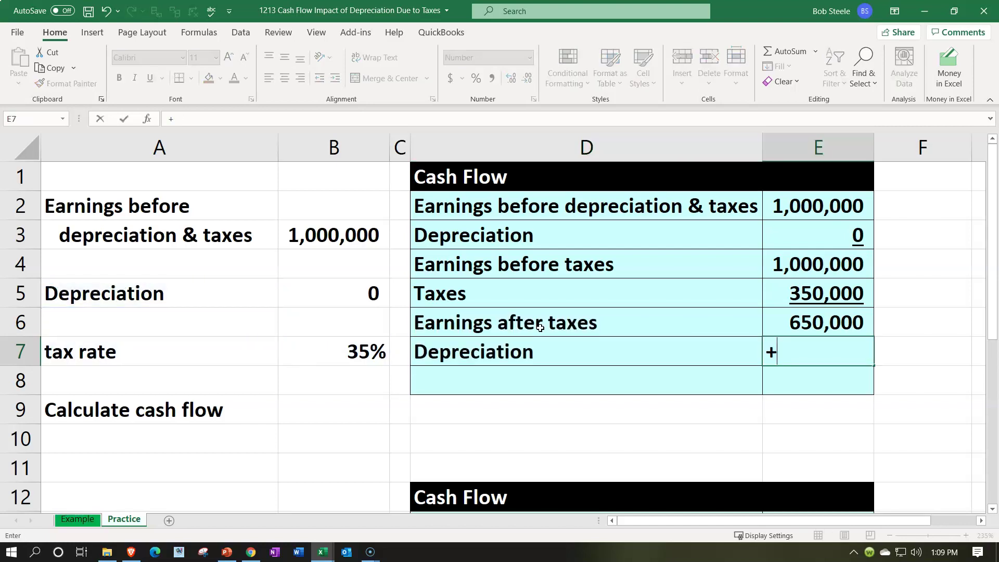
{"action": "key", "text": "Up"}
{"action": "key", "text": "Up"}
{"action": "key", "text": "Up"}
{"action": "key", "text": "Up"}
{"action": "key", "text": "Return"}
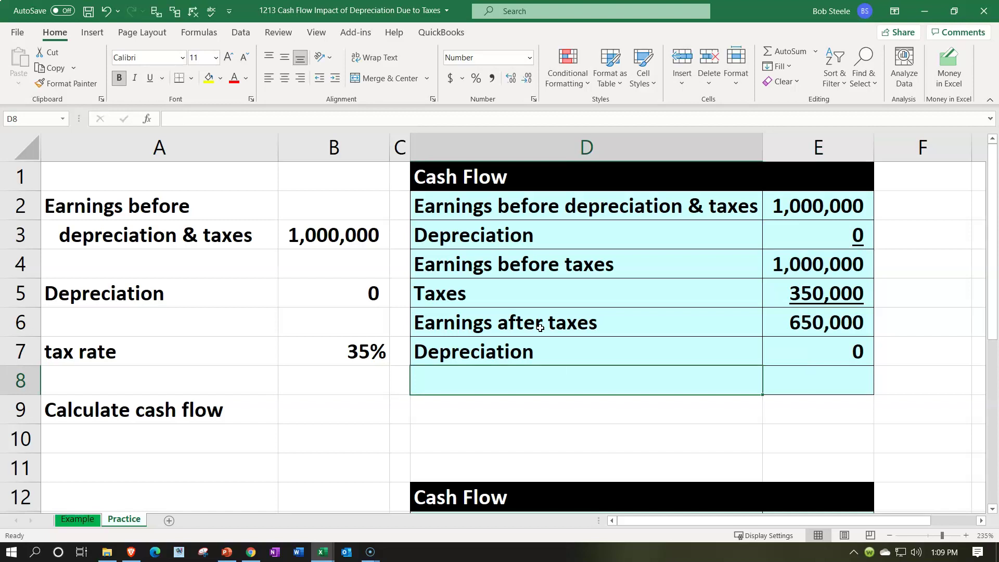
Step: Add a Cash flow row in D8 with E8 =E6+E7 totalling 650,000
{"action": "type", "text": "Cash flow"}
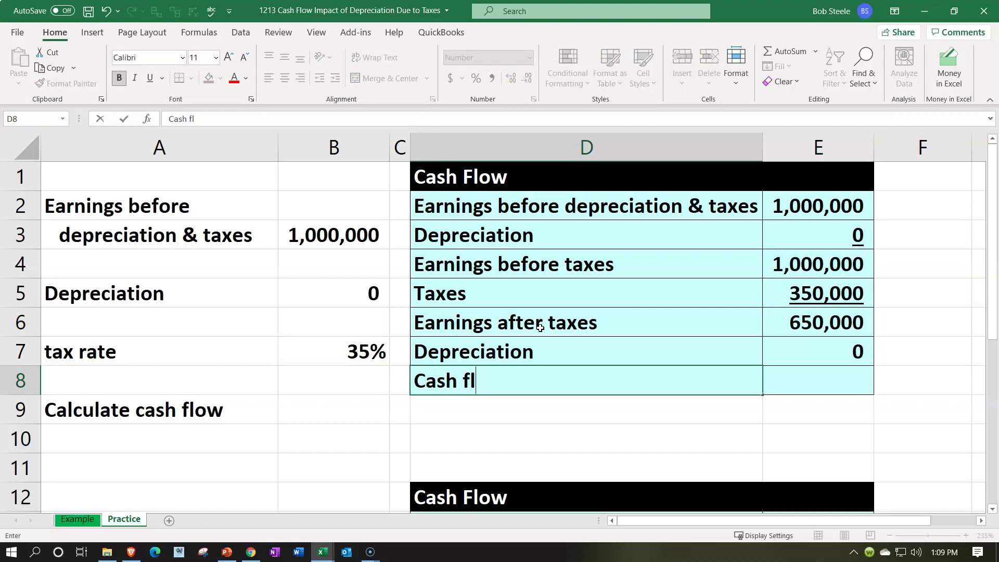
{"action": "key", "text": "Tab"}
{"action": "type", "text": "="}
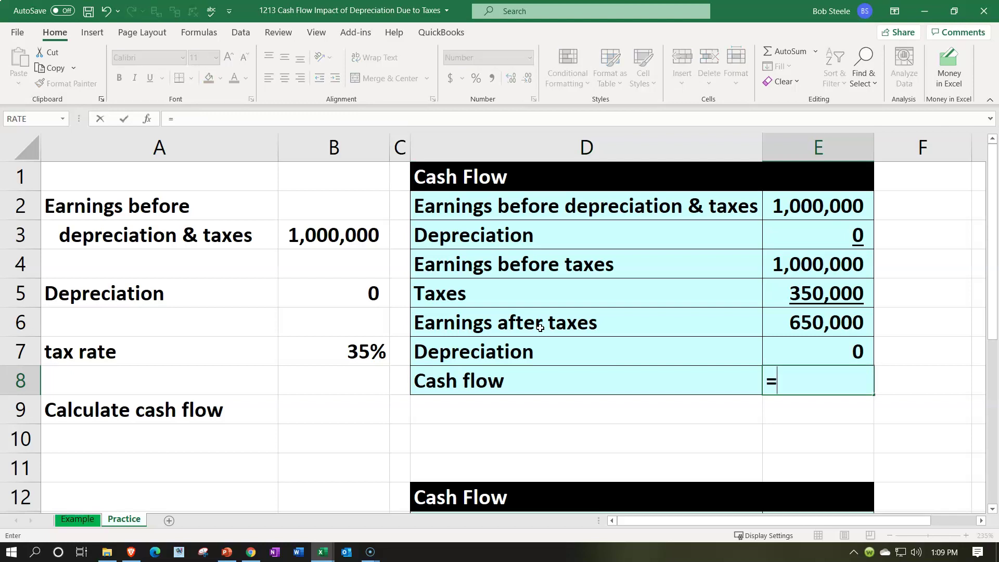
{"action": "key", "text": "Up"}
{"action": "key", "text": "Up"}
{"action": "type", "text": "+"}
{"action": "key", "text": "Up"}
{"action": "key", "text": "Return"}
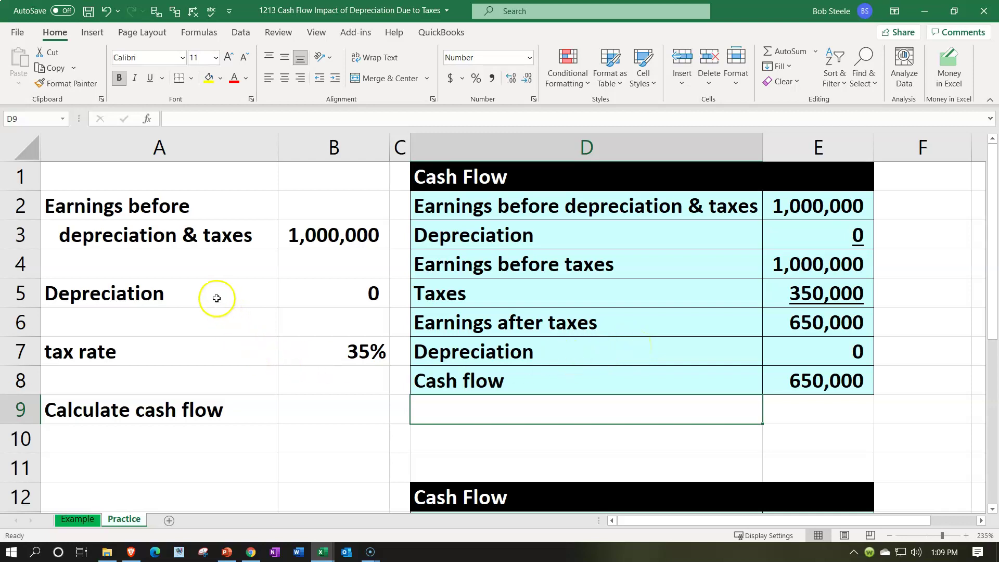
{"action": "left_click_drag", "start_coordinate": [216, 298], "coordinate": [320, 291]}
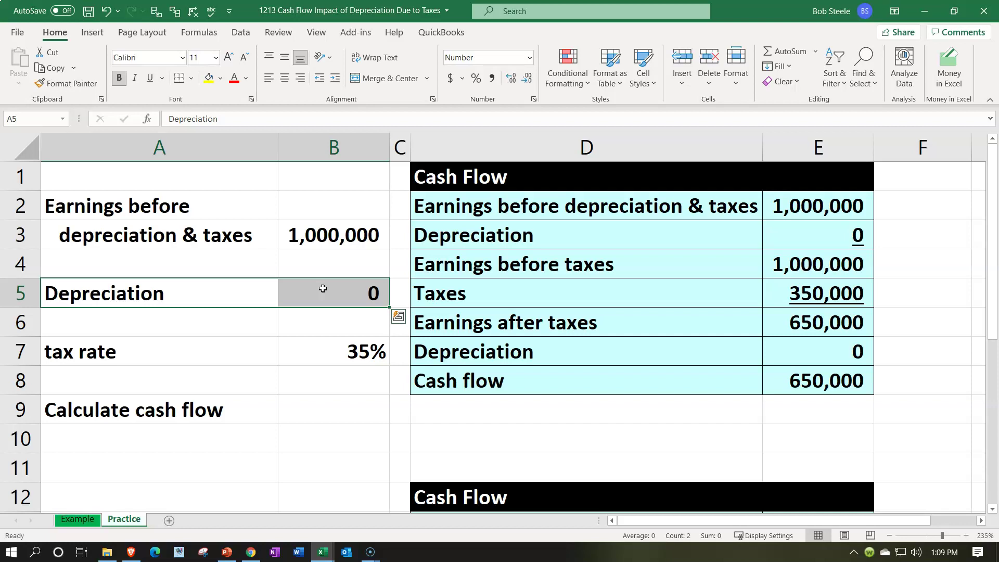
{"action": "left_click", "coordinate": [322, 314]}
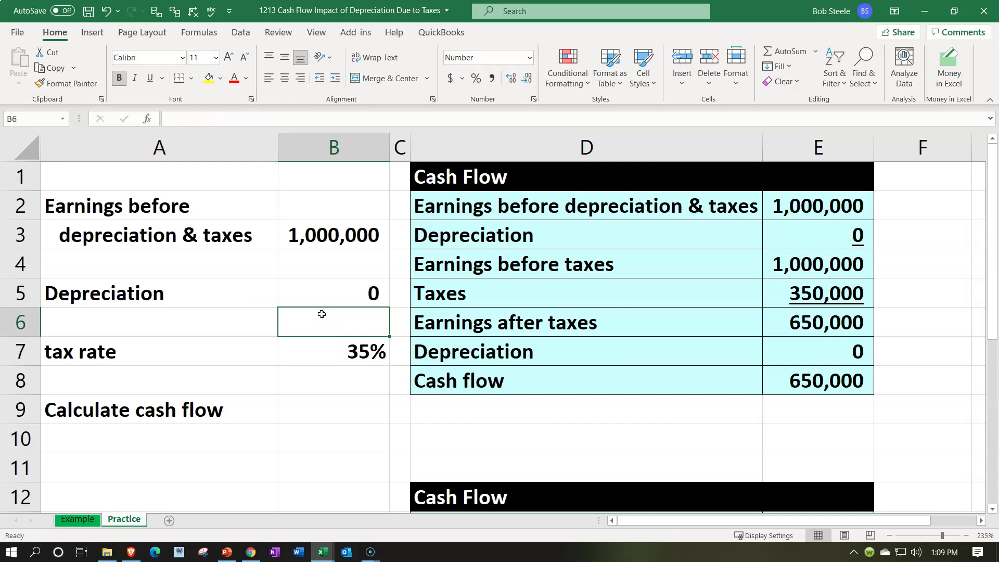
{"action": "left_click", "coordinate": [299, 327]}
{"action": "left_click", "coordinate": [292, 347]}
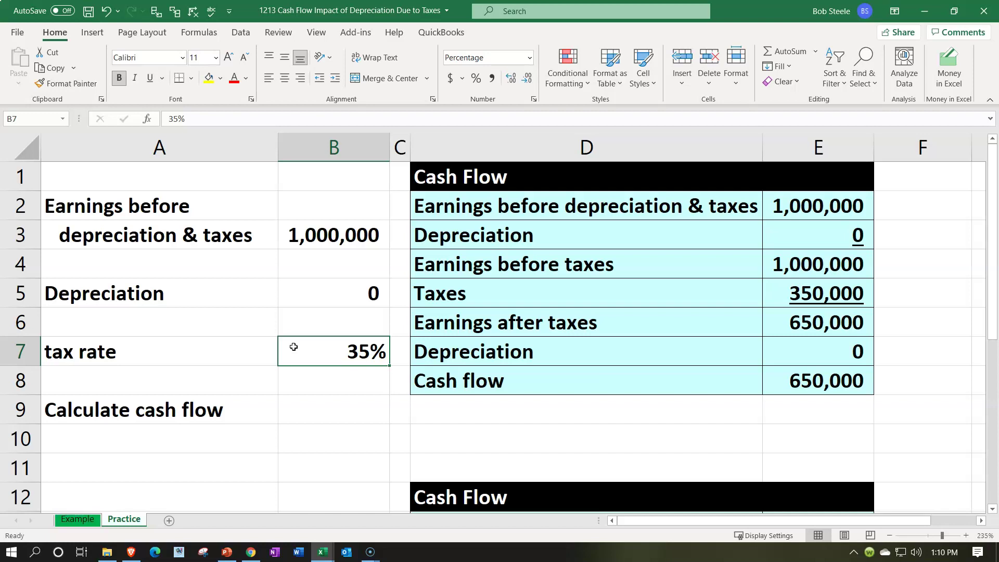
{"action": "scroll", "coordinate": [294, 347], "scroll_direction": "down", "scroll_amount": 3}
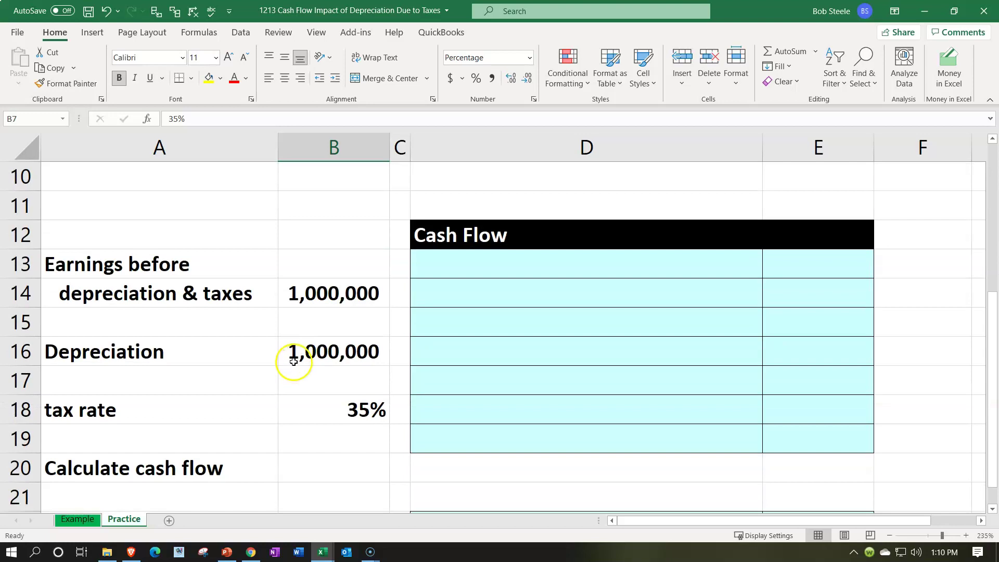
Step: Start the second table with the earnings label in D13 and E13 =+B14 showing 1,000,000
{"action": "left_click", "coordinate": [292, 361]}
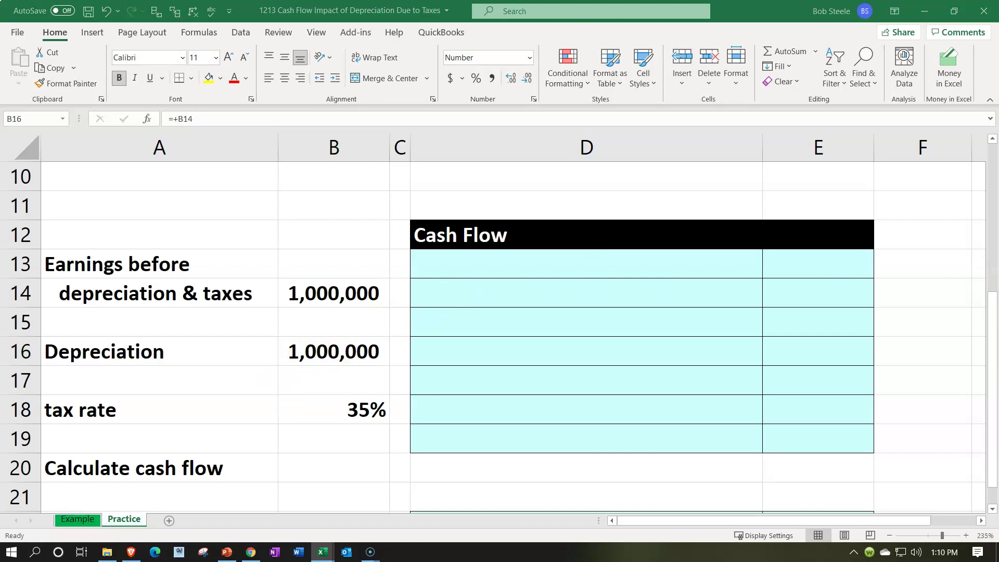
{"action": "key", "text": "ctrl+c"}
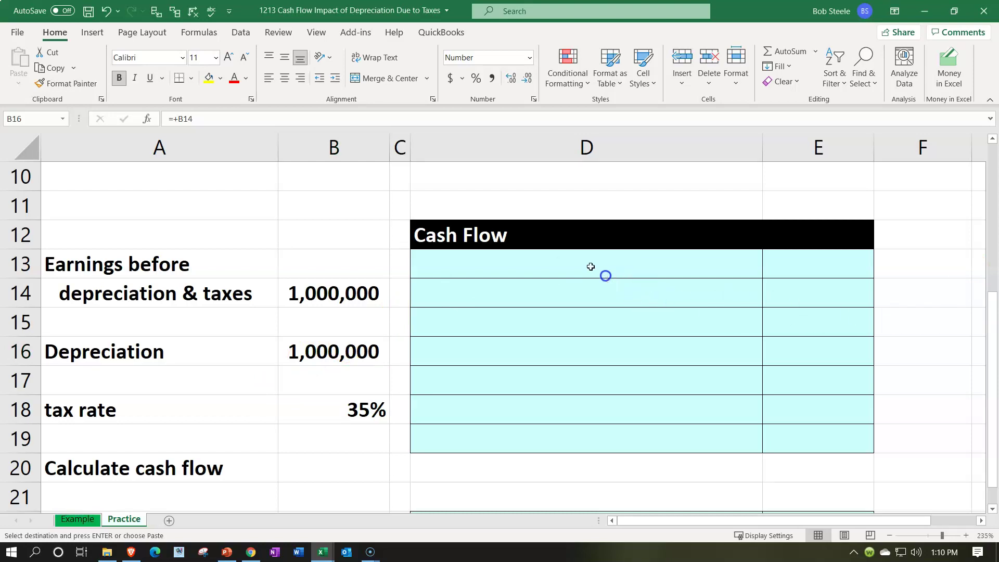
{"action": "left_click", "coordinate": [602, 274]}
{"action": "key", "text": "ctrl+v"}
{"action": "key", "text": "Right"}
{"action": "type", "text": "+"}
{"action": "key", "text": "Left"}
{"action": "key", "text": "Left"}
Step: Add a Depreciation row in D14 with E14 =+B16 showing 1,000,000
{"action": "key", "text": "Left"}
{"action": "key", "text": "Down"}
{"action": "key", "text": "Return"}
{"action": "key", "text": "Left"}
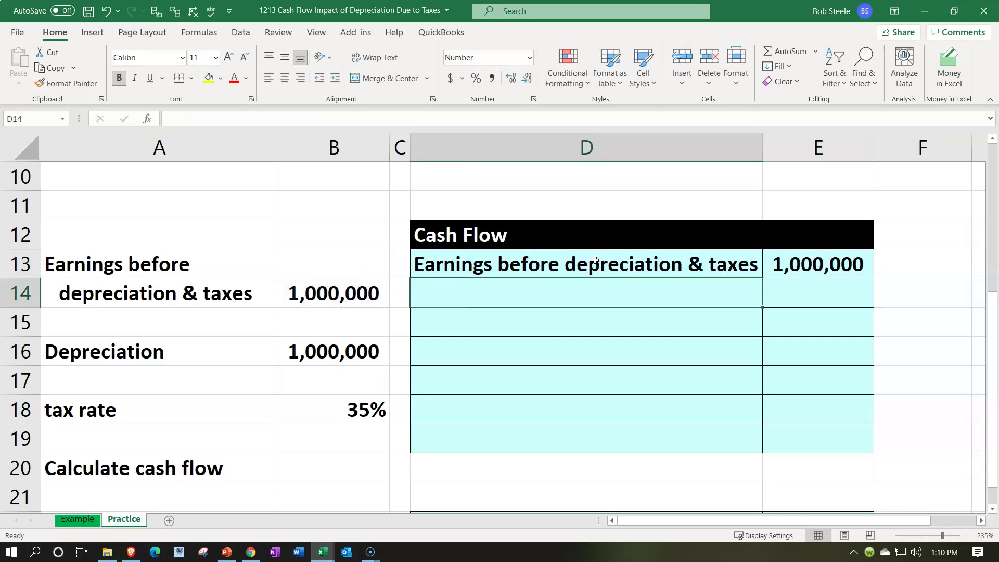
{"action": "type", "text": "+"}
{"action": "key", "text": "Left"}
{"action": "key", "text": "Left"}
{"action": "key", "text": "Left"}
{"action": "key", "text": "Down"}
{"action": "key", "text": "Down"}
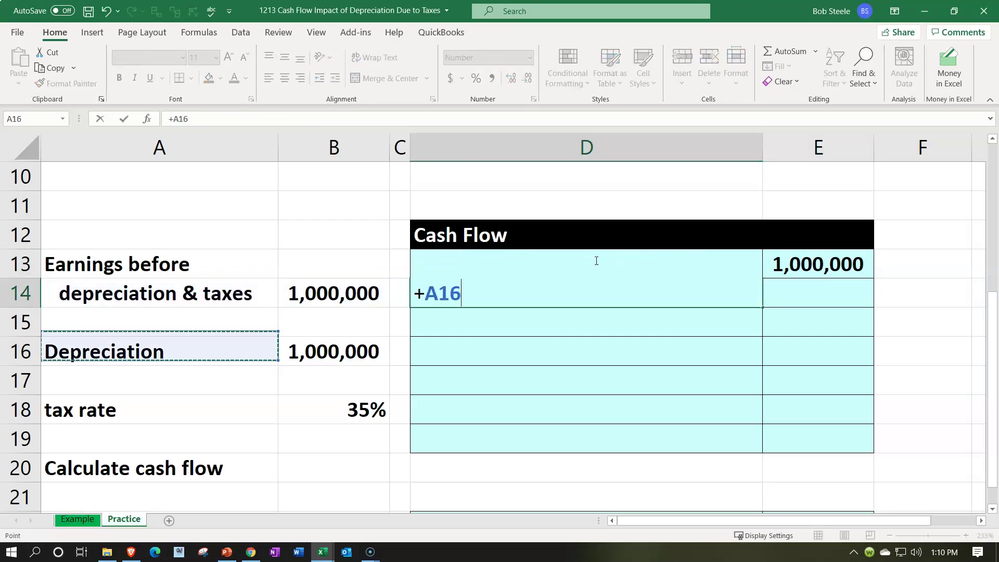
{"action": "key", "text": "Tab"}
{"action": "type", "text": "+"}
{"action": "key", "text": "Left"}
{"action": "key", "text": "Left"}
{"action": "key", "text": "Left"}
{"action": "key", "text": "Down"}
{"action": "key", "text": "Down"}
{"action": "key", "text": "Return"}
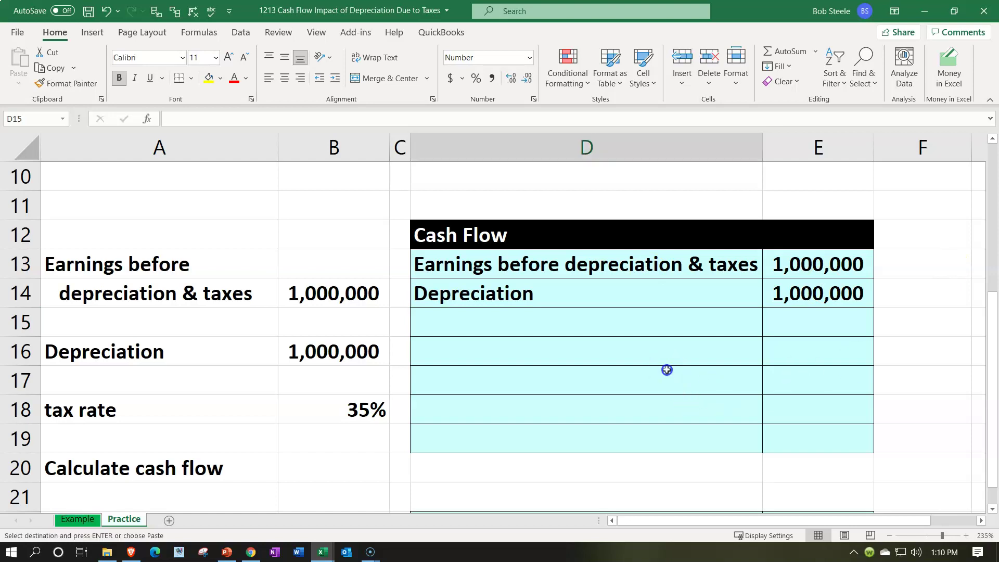
Step: Underline E14 and add Earnings before taxes in D15 with E15 =E13-E14 giving 0
{"action": "left_click", "coordinate": [591, 319]}
{"action": "key", "text": "ctrl+v"}
{"action": "left_click", "coordinate": [795, 292]}
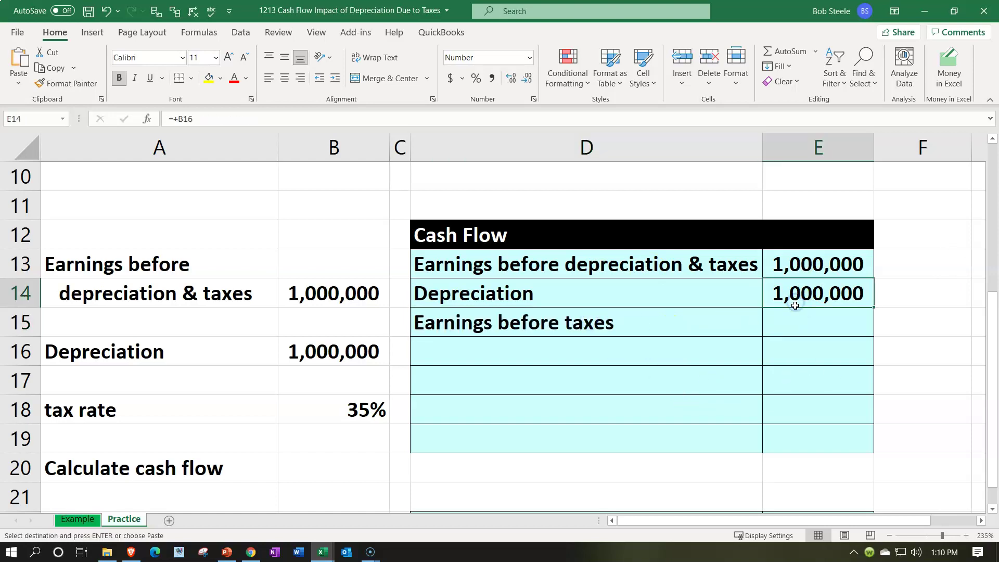
{"action": "left_click", "coordinate": [152, 79]}
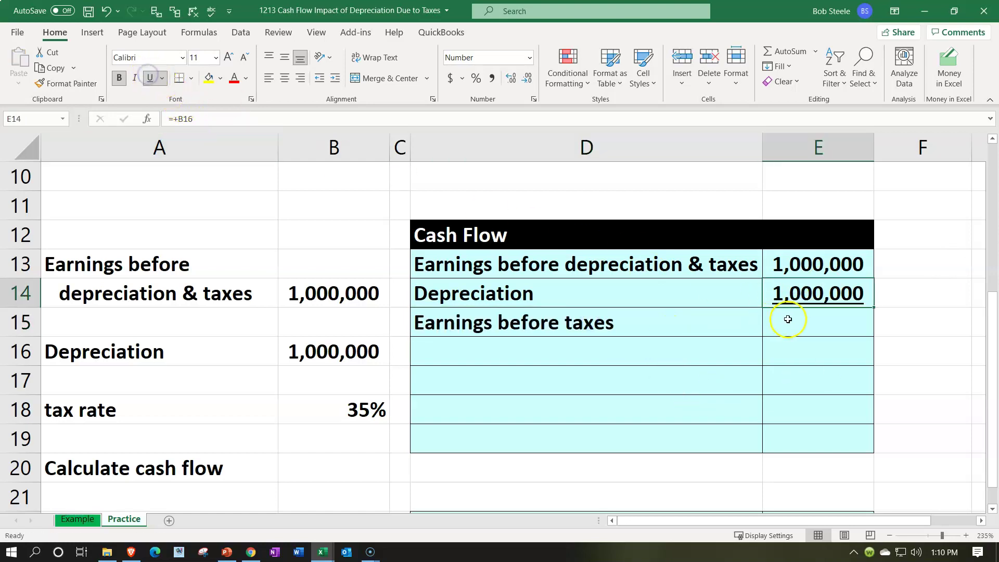
{"action": "left_click", "coordinate": [784, 316]}
{"action": "key", "text": "Up"}
{"action": "key", "text": "Up"}
{"action": "type", "text": "-"}
{"action": "key", "text": "Up"}
{"action": "key", "text": "Return"}
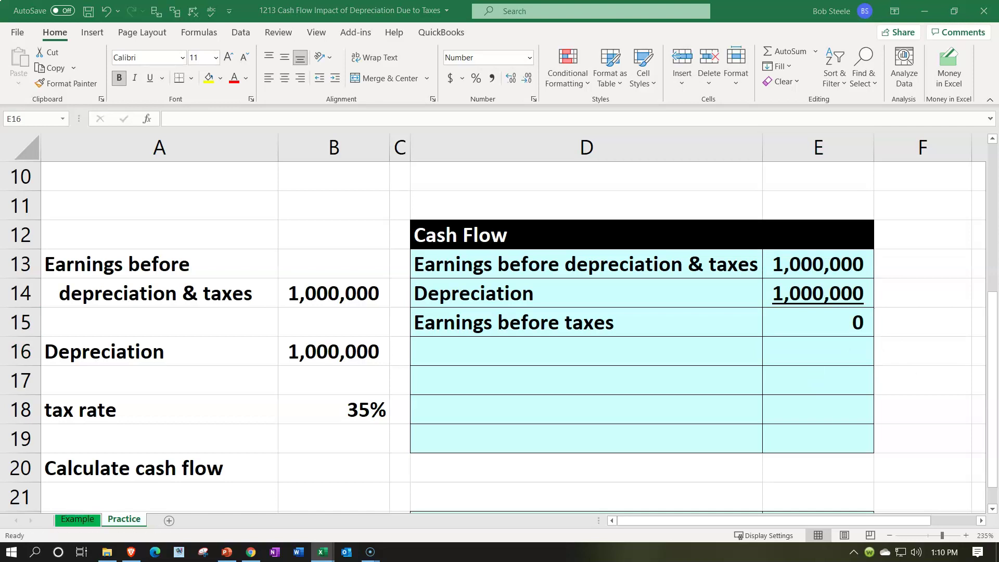
Step: Add an underlined Taxes row in D16 with E16 =E15*B18 giving 0
{"action": "left_click", "coordinate": [517, 346]}
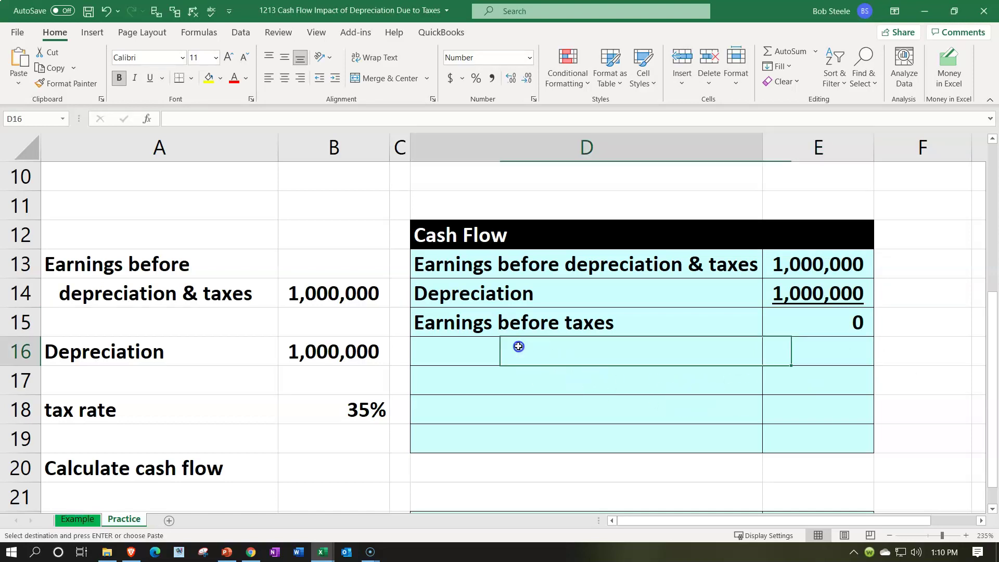
{"action": "key", "text": "ctrl+v"}
{"action": "key", "text": "Right"}
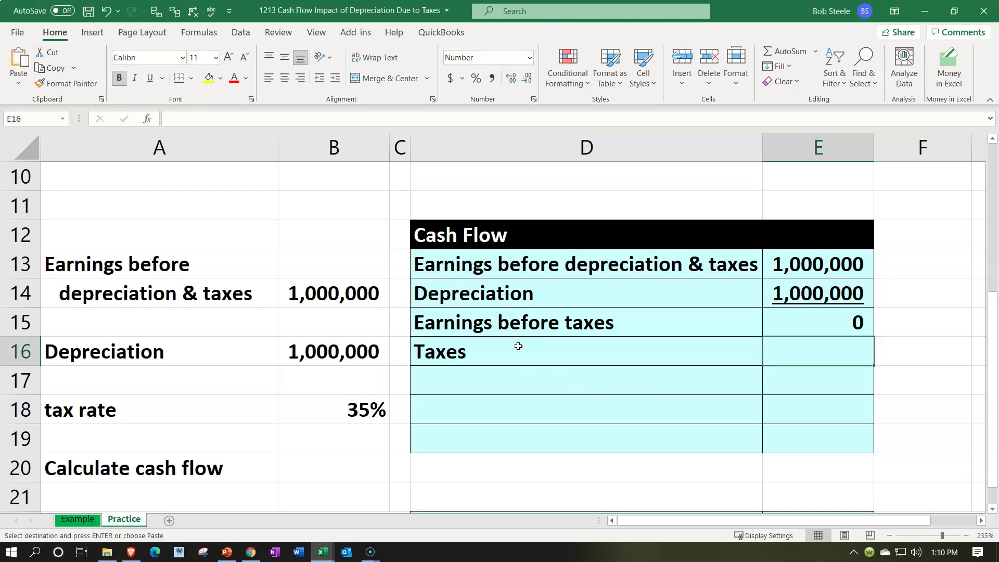
{"action": "type", "text": "="}
{"action": "key", "text": "Up"}
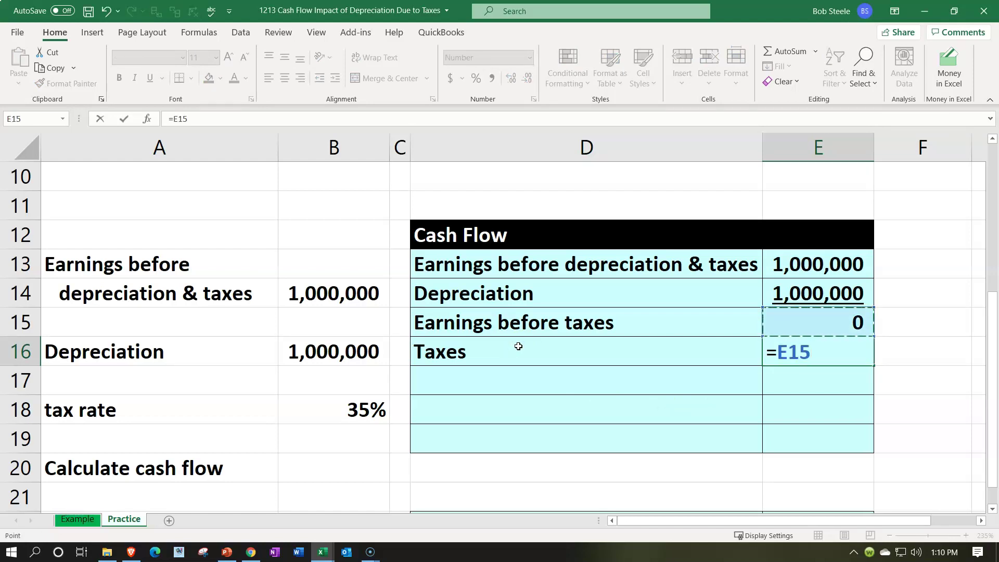
{"action": "type", "text": "*"}
{"action": "key", "text": "Down"}
{"action": "key", "text": "Down"}
{"action": "key", "text": "Left"}
{"action": "key", "text": "Left"}
{"action": "key", "text": "Left"}
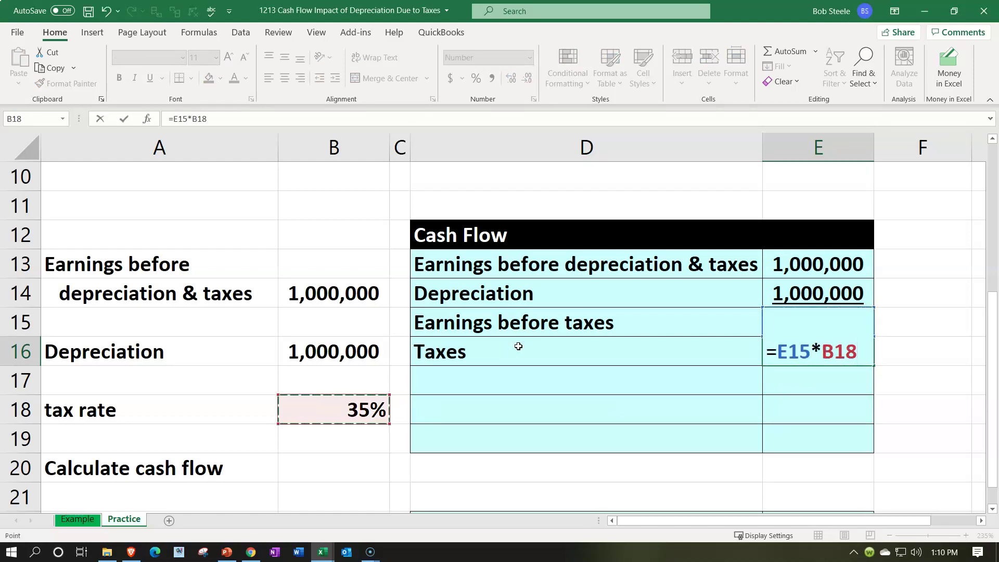
{"action": "key", "text": "Return"}
{"action": "key", "text": "Up"}
{"action": "key", "text": "Right"}
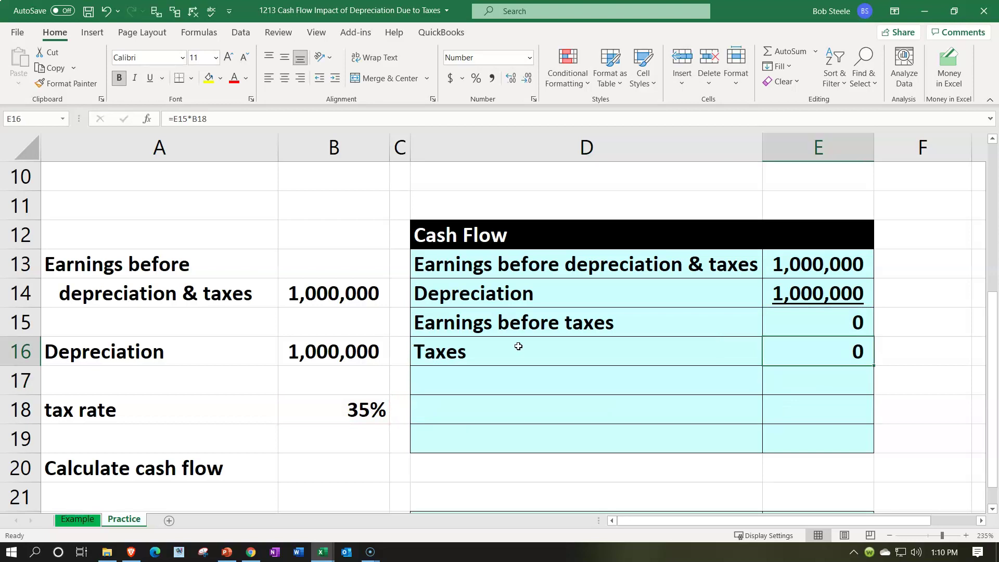
{"action": "left_click", "coordinate": [149, 78]}
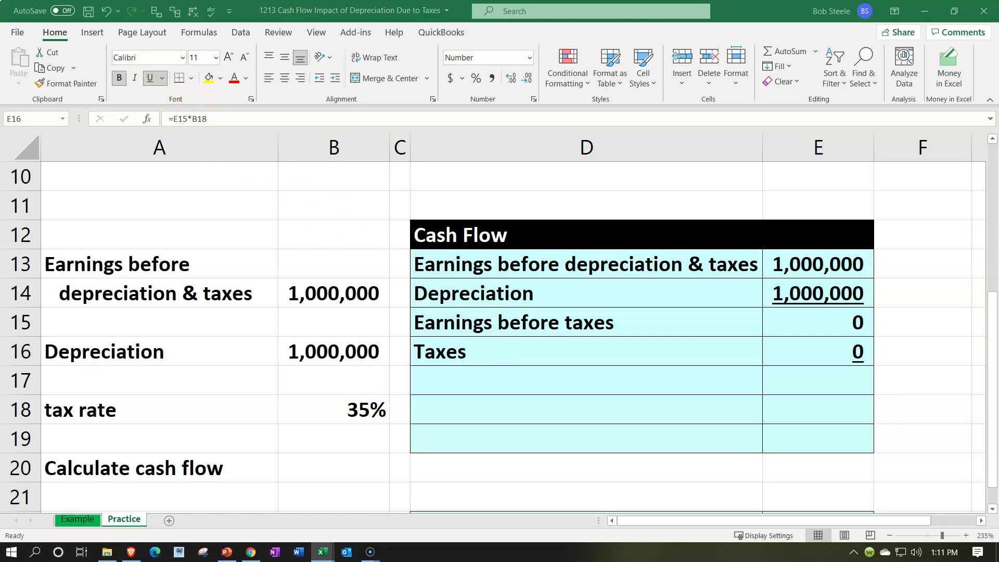
Step: Add Earnings after taxes in D17 with E17 =E15-E16 giving 0
{"action": "left_click", "coordinate": [557, 392]}
{"action": "key", "text": "ctrl+v"}
{"action": "key", "text": "Right"}
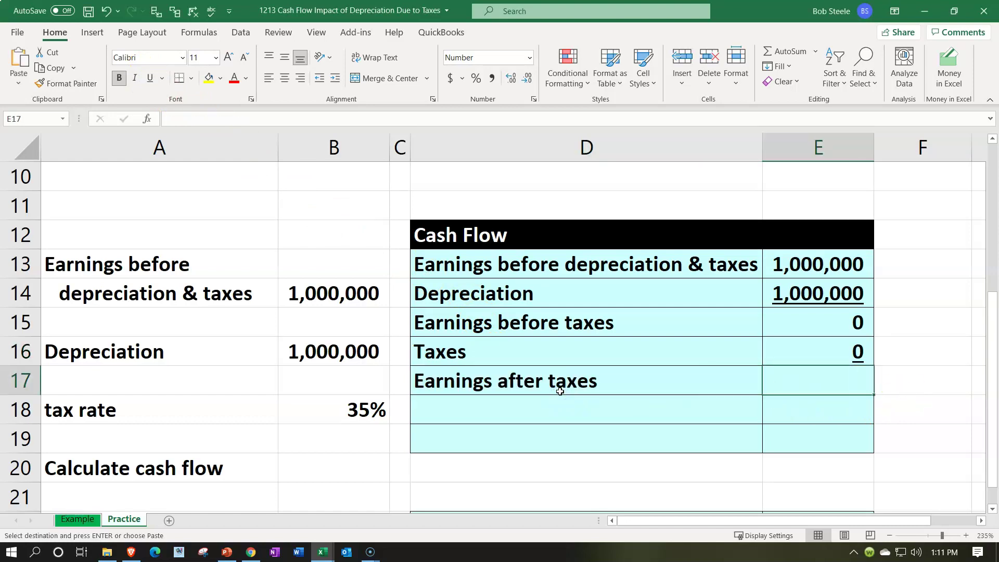
{"action": "type", "text": "="}
{"action": "key", "text": "Up"}
{"action": "key", "text": "Up"}
{"action": "type", "text": "-"}
{"action": "key", "text": "Up"}
{"action": "key", "text": "Return"}
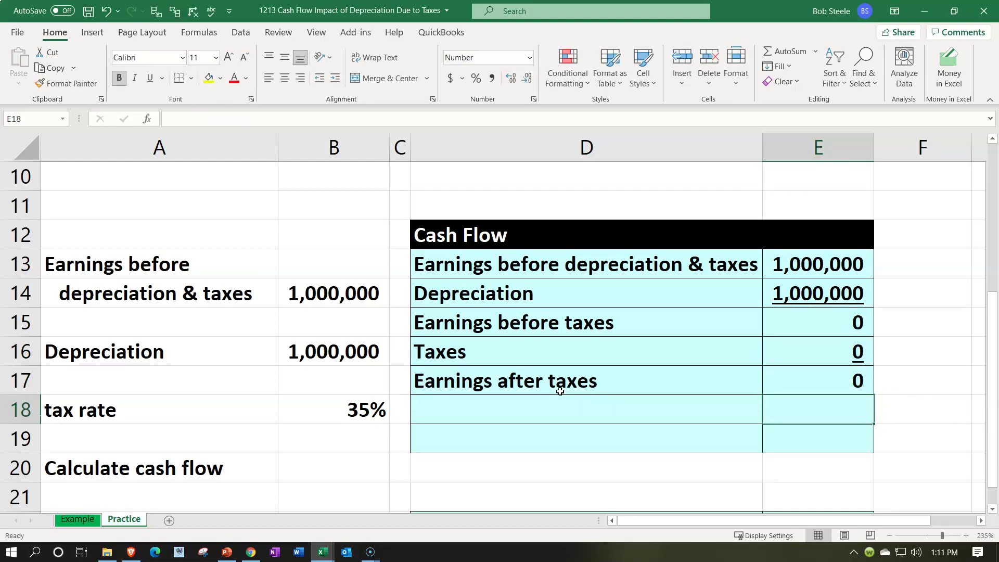
Step: Copy the Depreciation label into D18 and set E18 =B16 to add back 1,000,000
{"action": "left_click", "coordinate": [519, 295]}
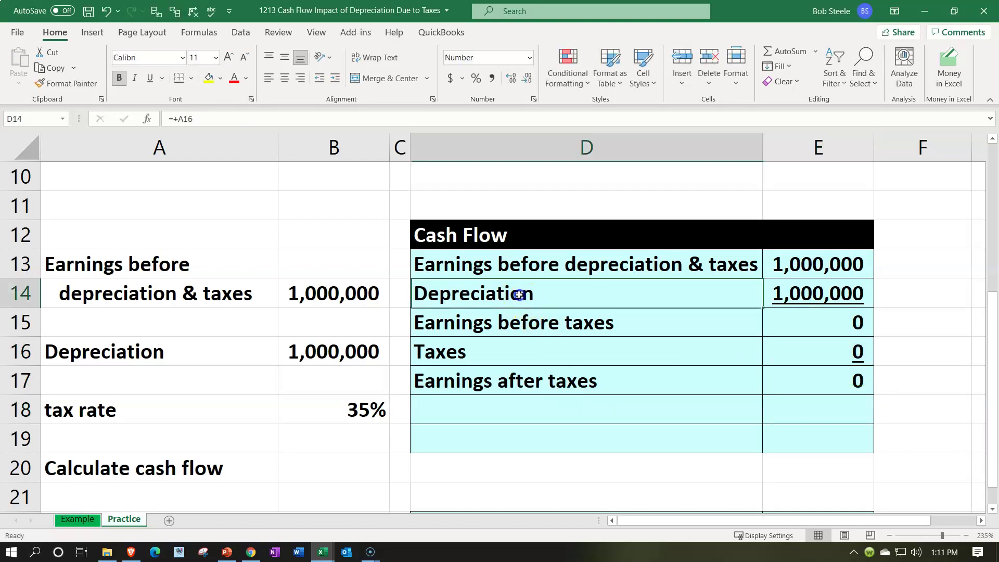
{"action": "key", "text": "ctrl+c"}
{"action": "left_click", "coordinate": [541, 415]}
{"action": "key", "text": "ctrl+v"}
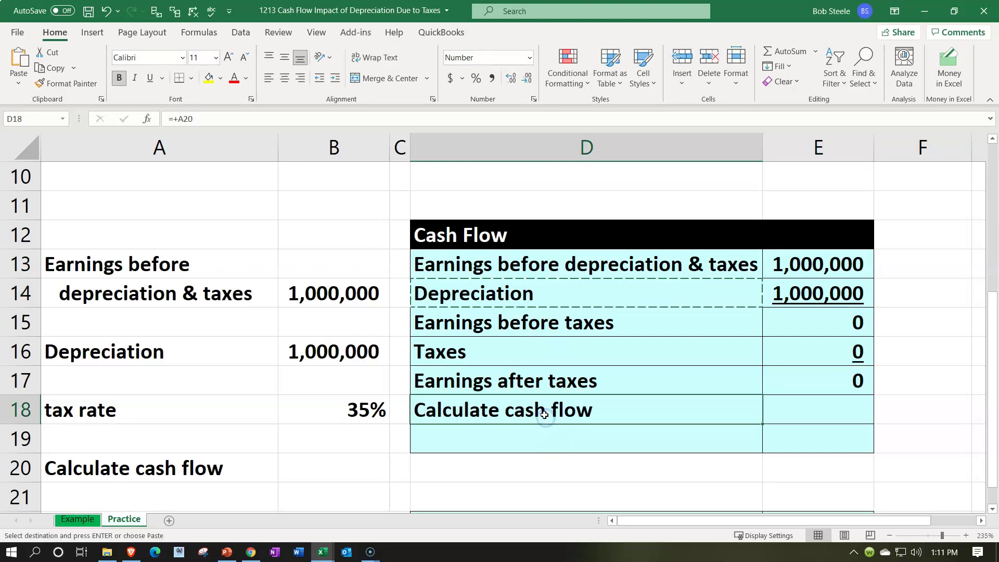
{"action": "key", "text": "Right"}
{"action": "type", "text": "="}
{"action": "key", "text": "Left"}
{"action": "key", "text": "Left"}
{"action": "key", "text": "Left"}
{"action": "key", "text": "Up"}
{"action": "key", "text": "Up"}
{"action": "key", "text": "Return"}
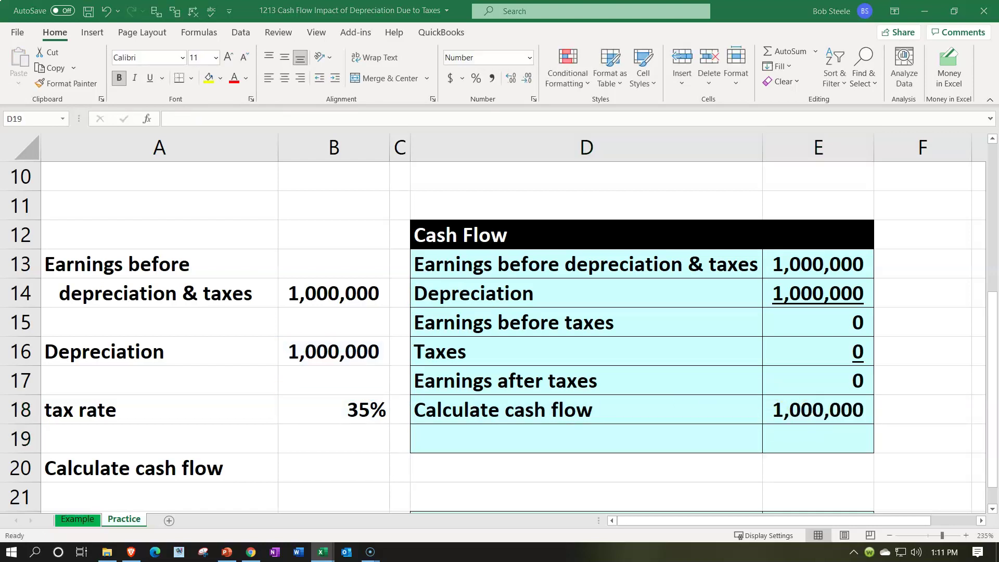
Step: Add a Cash flow row in D19 with E19 =E17+E18 totalling 1,000,000
{"action": "left_click", "coordinate": [583, 450]}
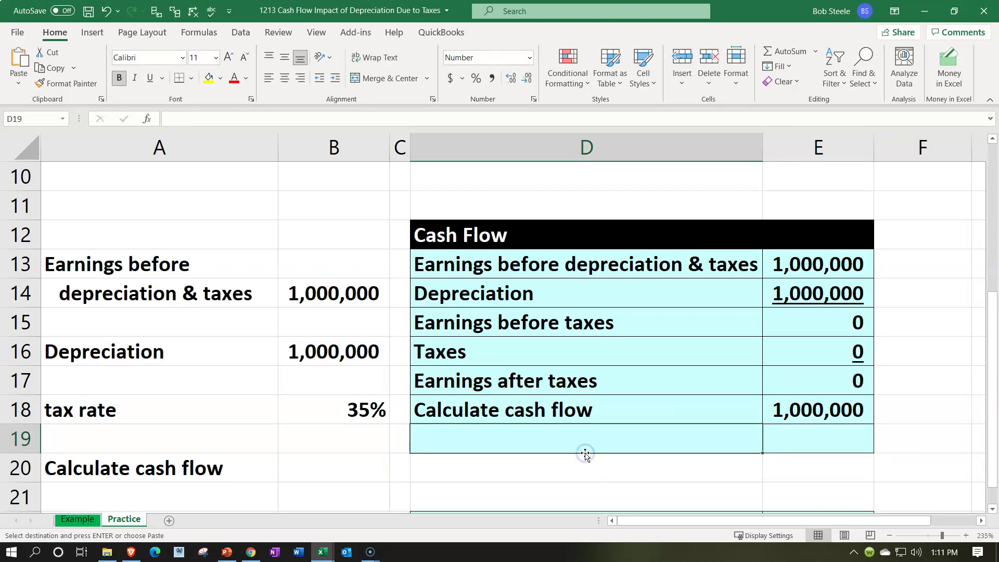
{"action": "type", "text": "v"}
{"action": "key", "text": "BackSpace"}
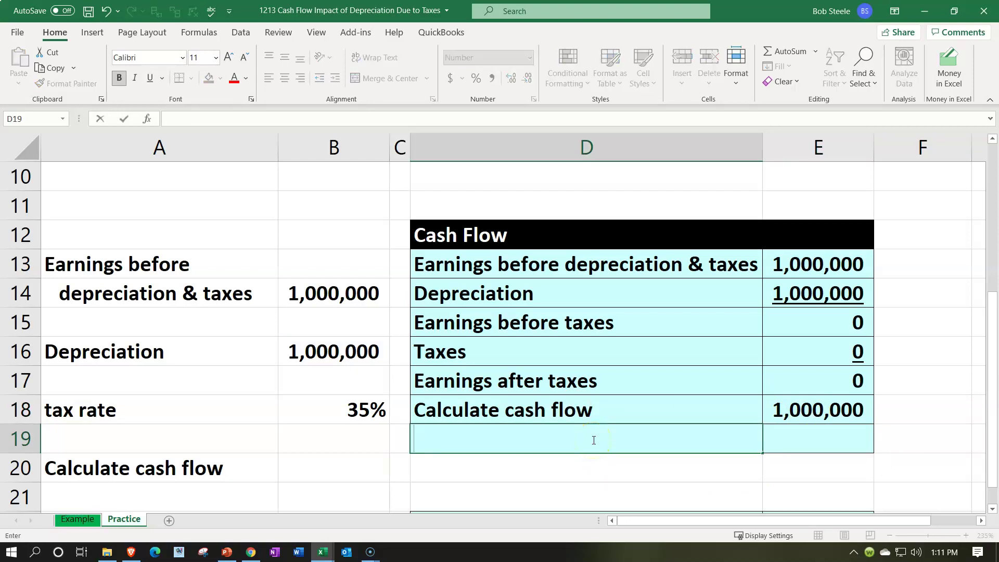
{"action": "key", "text": "Return"}
{"action": "left_click", "coordinate": [522, 440]}
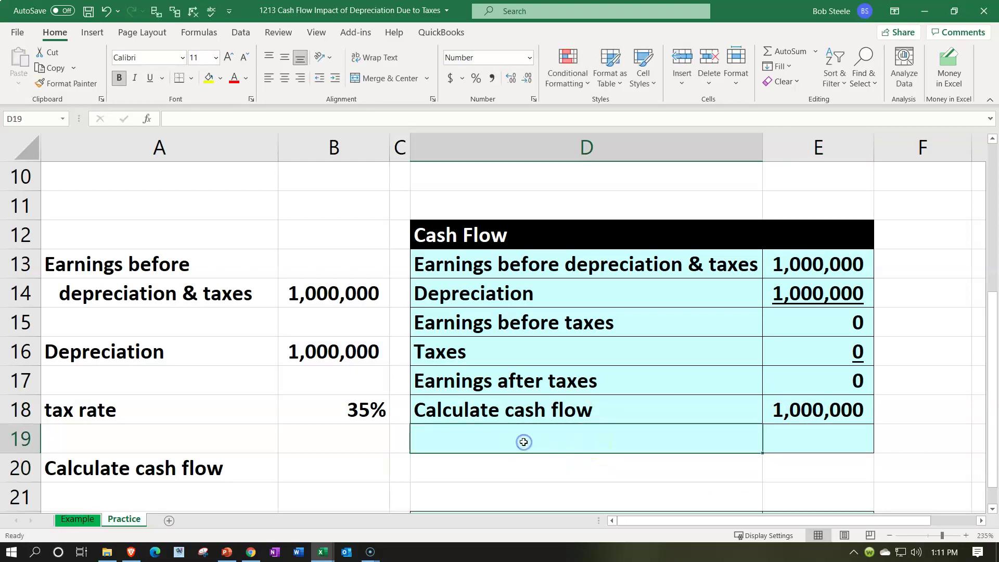
{"action": "type", "text": "Cash "}
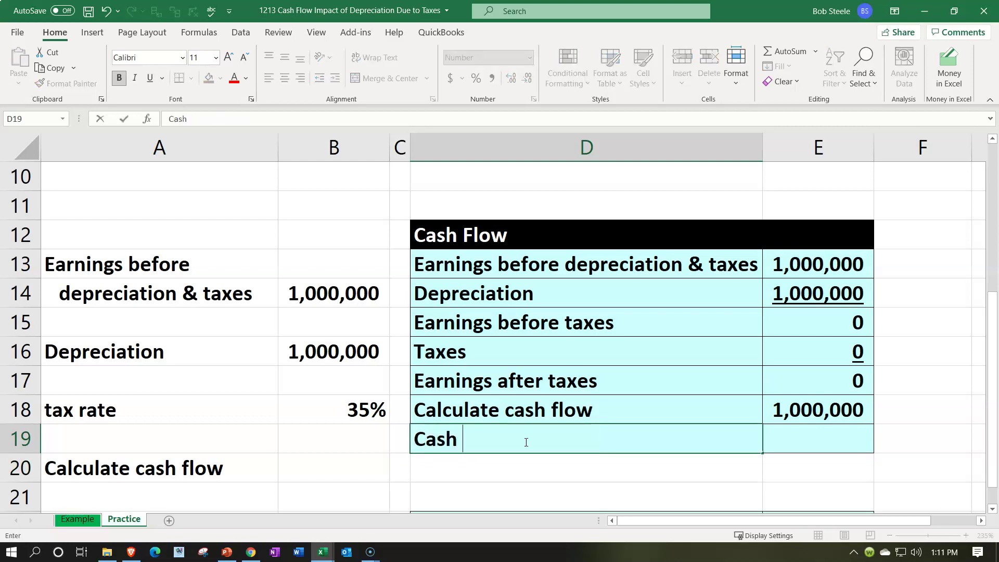
{"action": "type", "text": "flow"}
{"action": "key", "text": "Tab"}
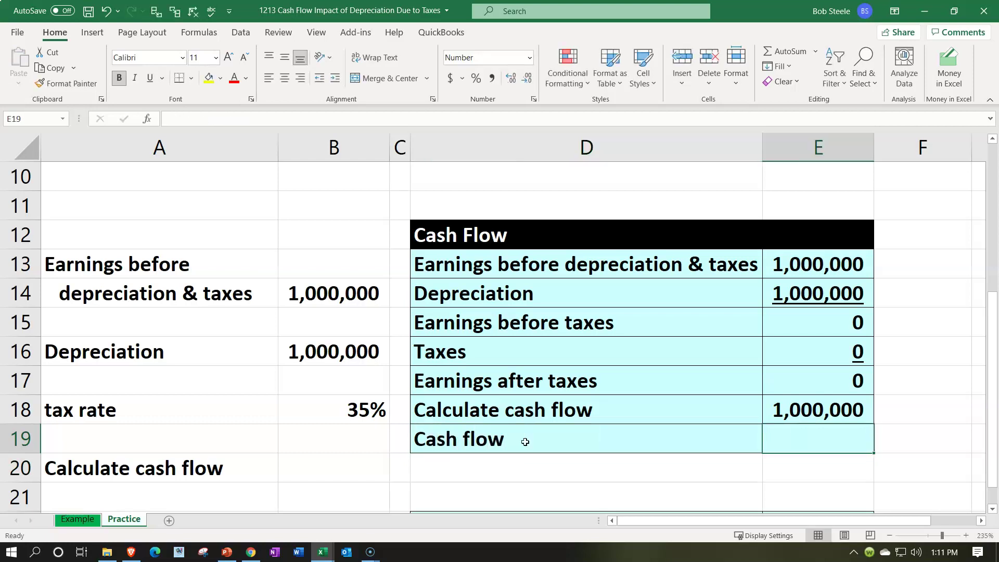
{"action": "type", "text": "="}
{"action": "key", "text": "Up"}
{"action": "key", "text": "Up"}
{"action": "type", "text": "+"}
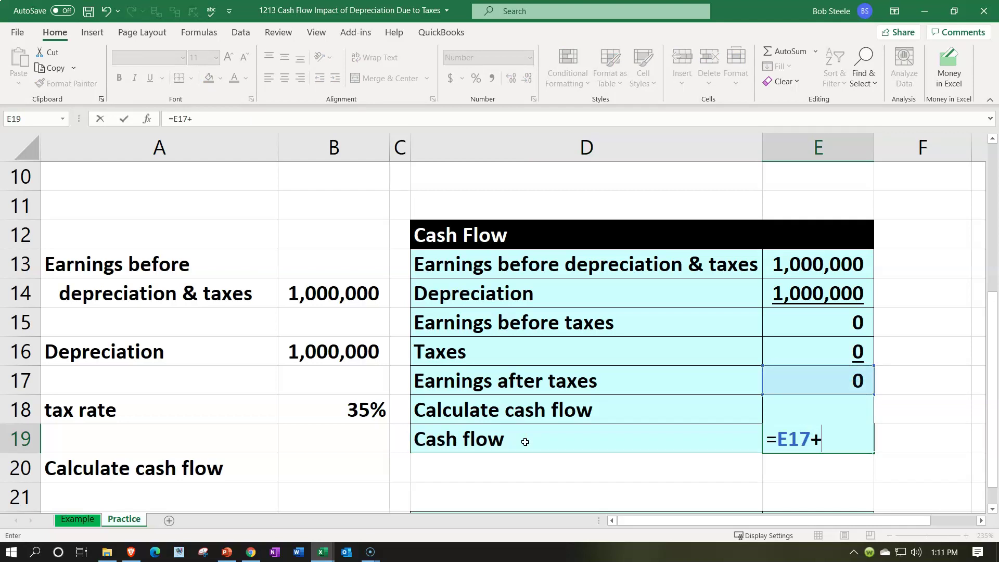
{"action": "key", "text": "Up"}
{"action": "key", "text": "Return"}
{"action": "key", "text": "Up"}
{"action": "key", "text": "Right"}
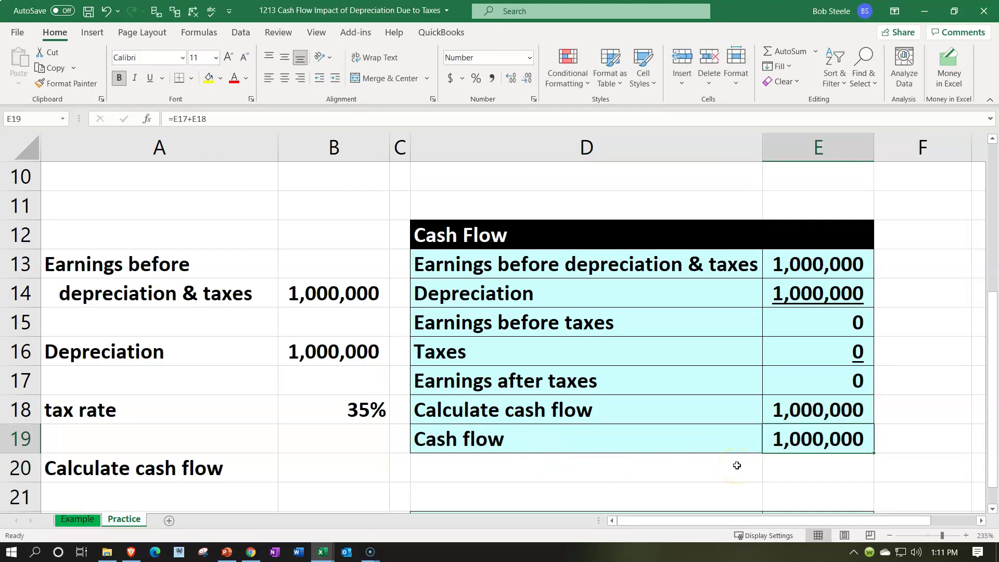
Step: Paste the label 'Cash flow benefit of depreciation' into D22
{"action": "scroll", "coordinate": [737, 465], "scroll_direction": "down", "scroll_amount": 1}
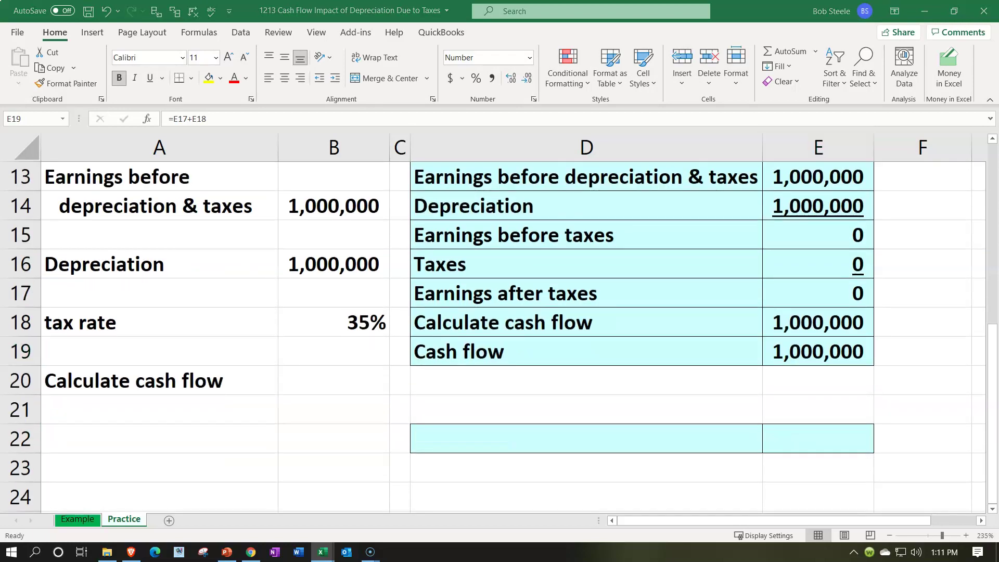
{"action": "left_click", "coordinate": [573, 437]}
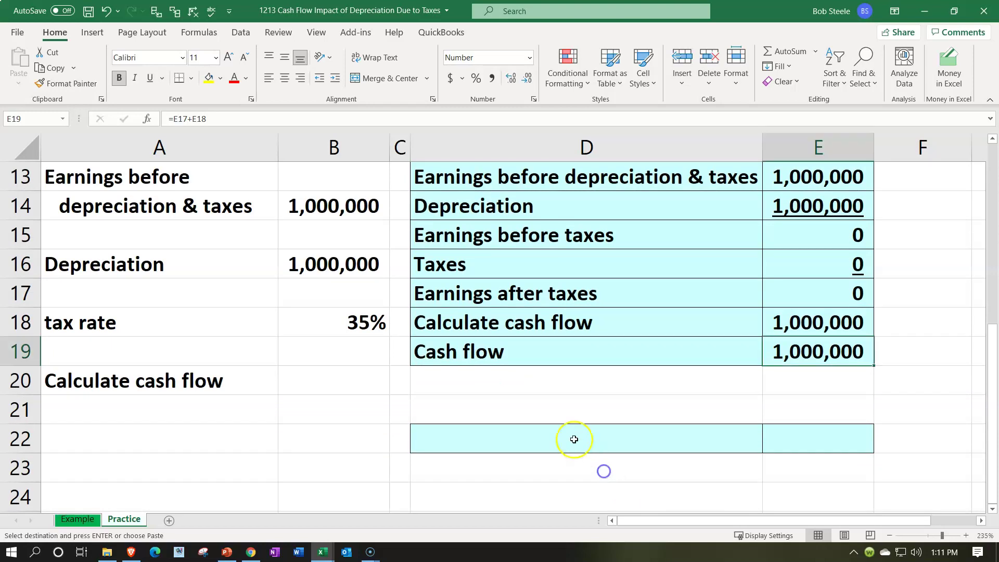
{"action": "key", "text": "ctrl+v"}
Step: Enter =E8-E19 in E22, subtracting the second table's cash flow from the first to give (350,000)
{"action": "key", "text": "Right"}
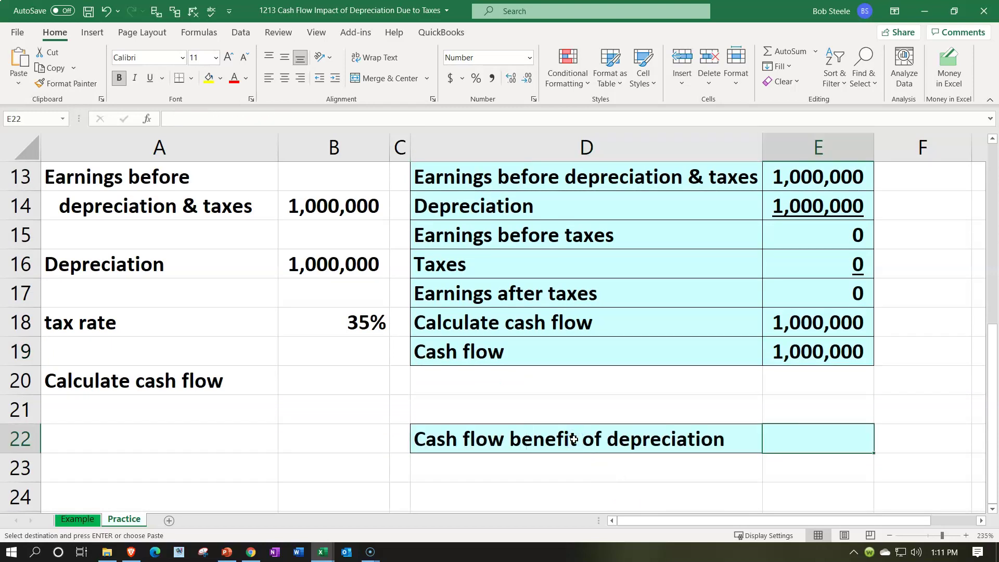
{"action": "type", "text": "="}
{"action": "scroll", "coordinate": [574, 439], "scroll_direction": "up", "scroll_amount": 4}
{"action": "left_click", "coordinate": [803, 383]}
{"action": "type", "text": "-"}
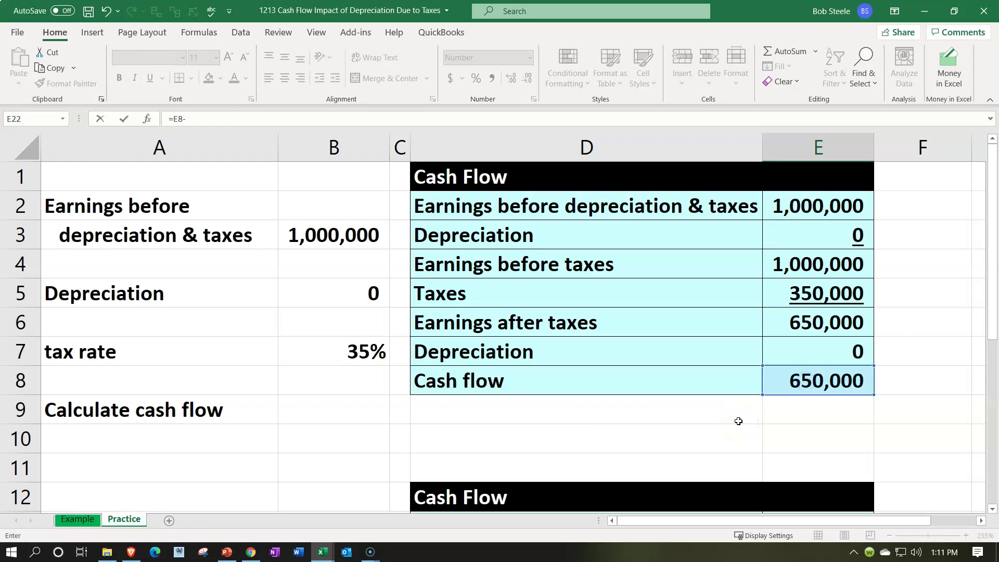
{"action": "scroll", "coordinate": [738, 421], "scroll_direction": "down", "scroll_amount": 3}
{"action": "left_click", "coordinate": [795, 440]}
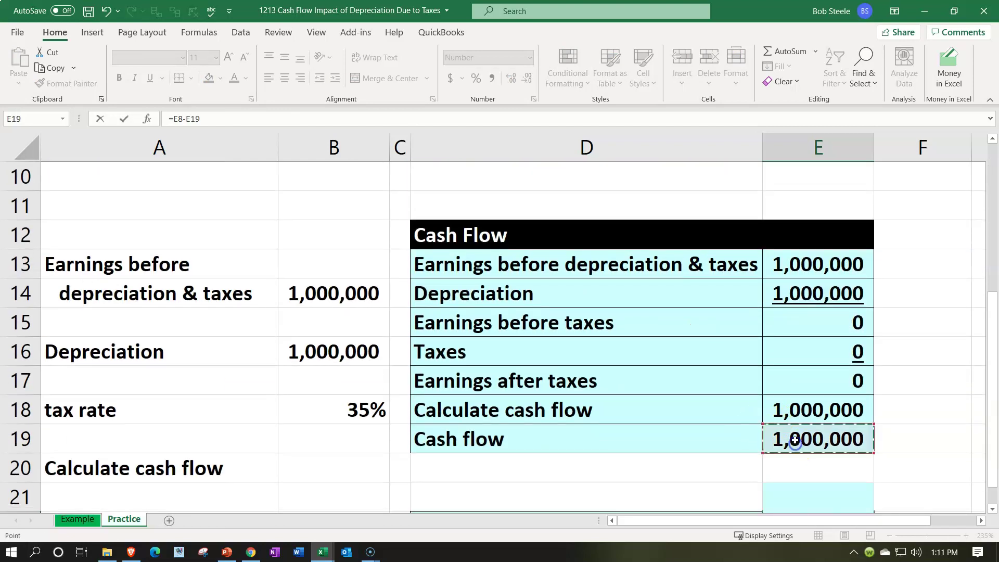
{"action": "key", "text": "Return"}
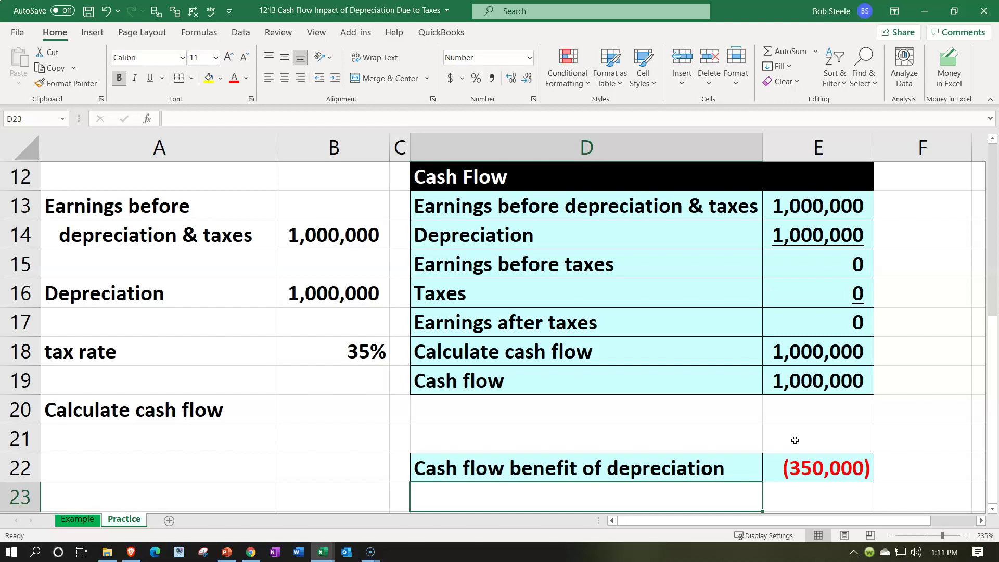
{"action": "scroll", "coordinate": [781, 448], "scroll_direction": "down", "scroll_amount": 1}
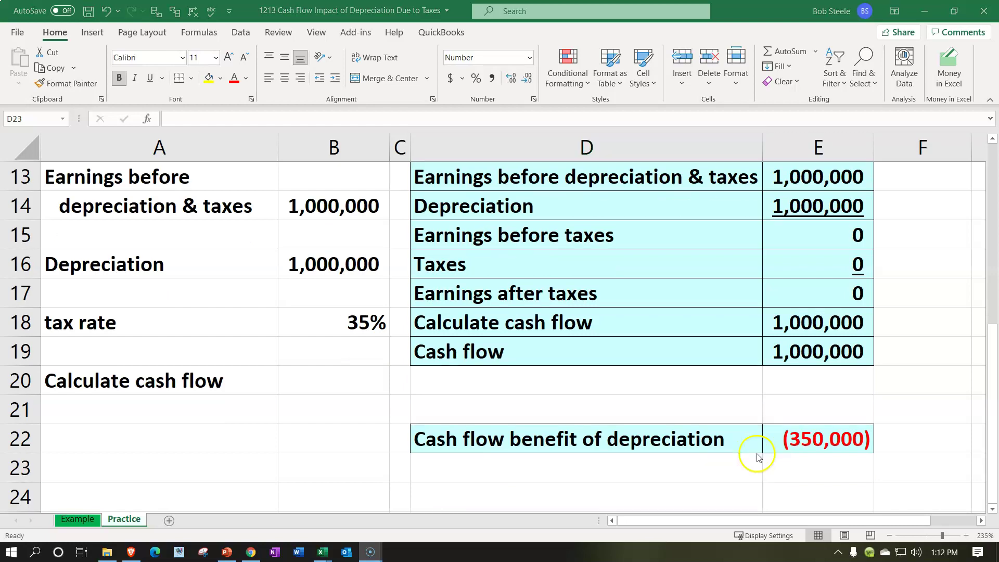
{"action": "scroll", "coordinate": [758, 457], "scroll_direction": "up", "scroll_amount": 4}
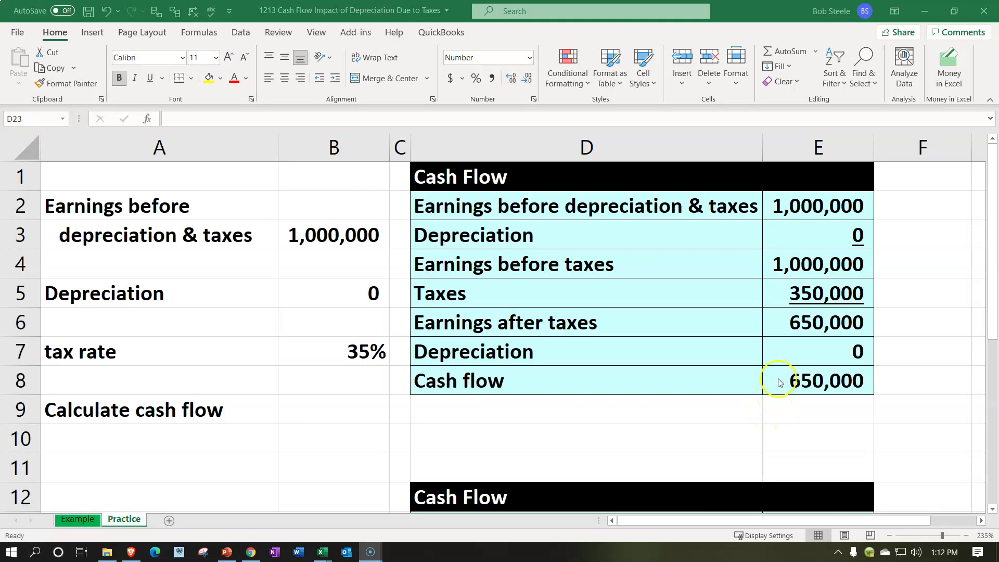
{"action": "scroll", "coordinate": [779, 382], "scroll_direction": "down", "scroll_amount": 2}
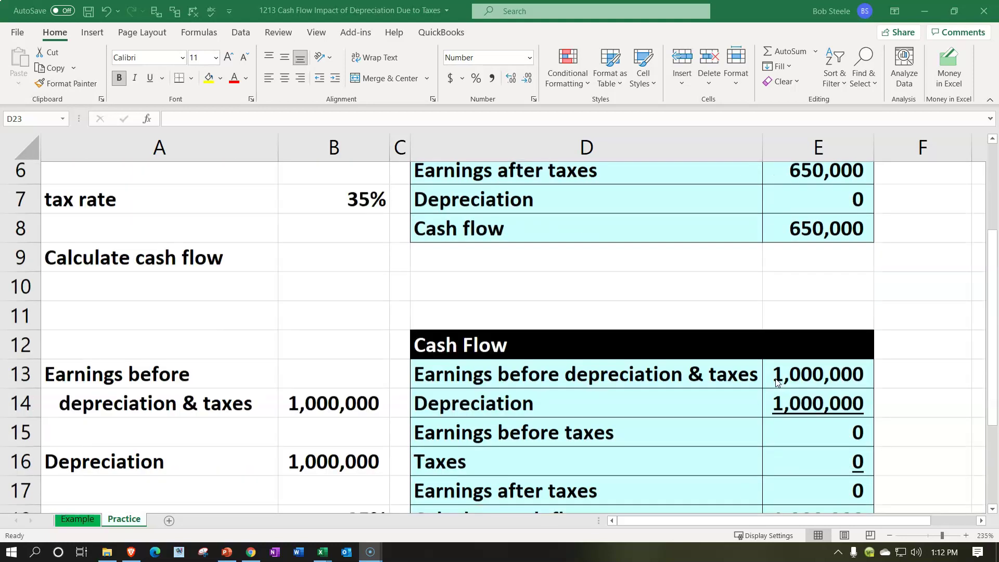
{"action": "scroll", "coordinate": [776, 382], "scroll_direction": "down", "scroll_amount": 1}
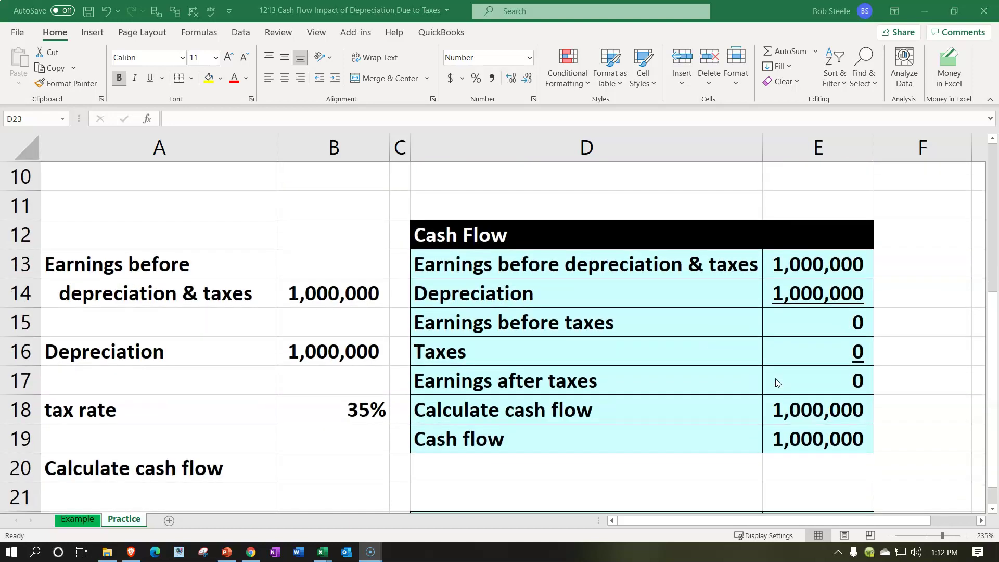
{"action": "scroll", "coordinate": [776, 383], "scroll_direction": "up", "scroll_amount": 3}
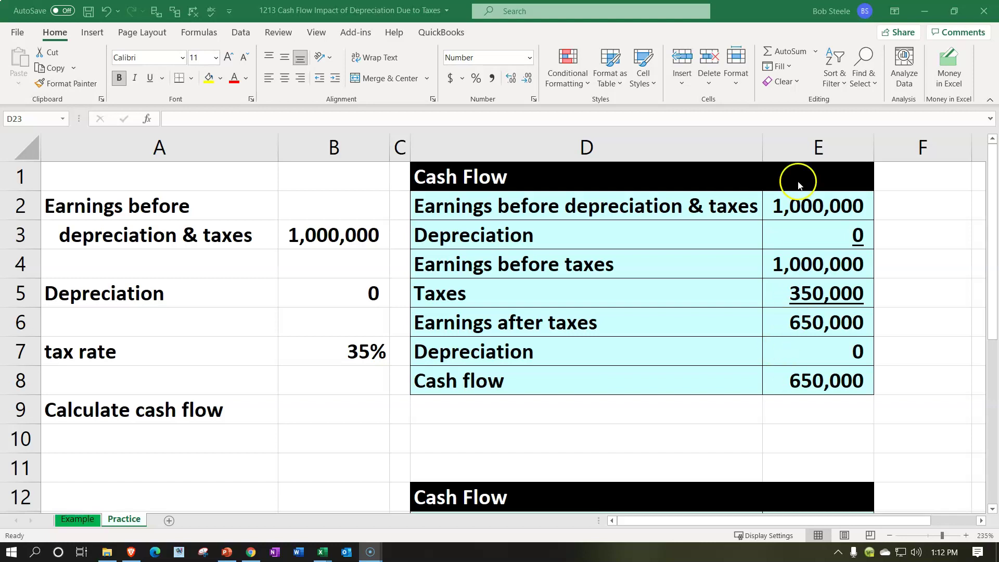
{"action": "left_click", "coordinate": [810, 232]}
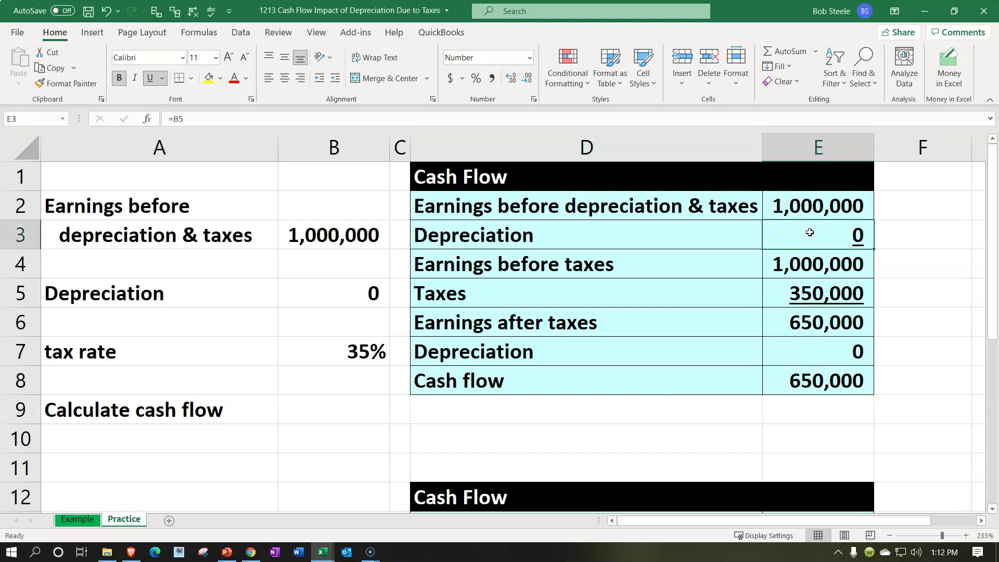
{"action": "left_click", "coordinate": [810, 244]}
{"action": "left_click", "coordinate": [807, 375]}
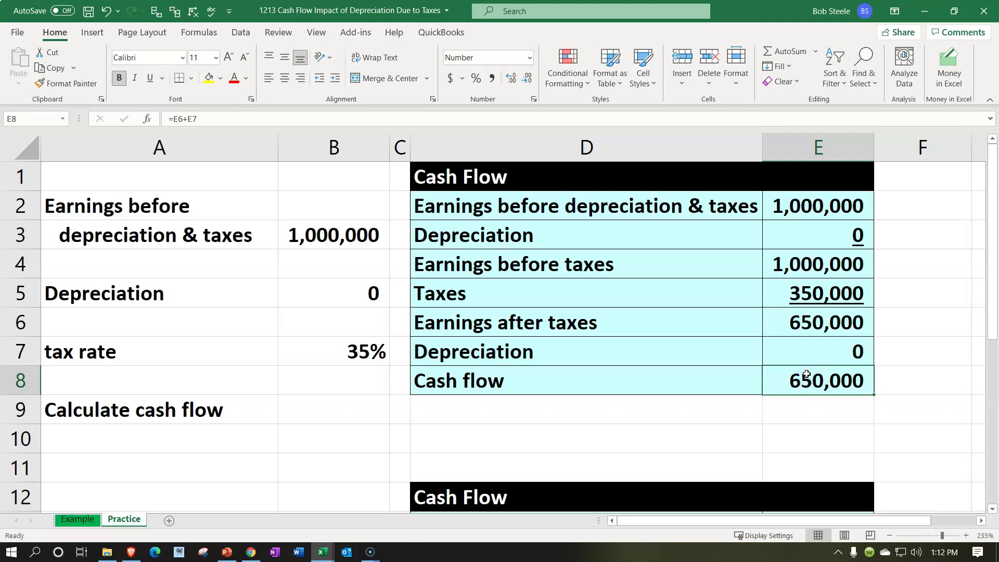
{"action": "left_click", "coordinate": [809, 392]}
{"action": "left_click", "coordinate": [800, 375]}
{"action": "left_click", "coordinate": [800, 379]}
{"action": "scroll", "coordinate": [802, 379], "scroll_direction": "down", "scroll_amount": 4}
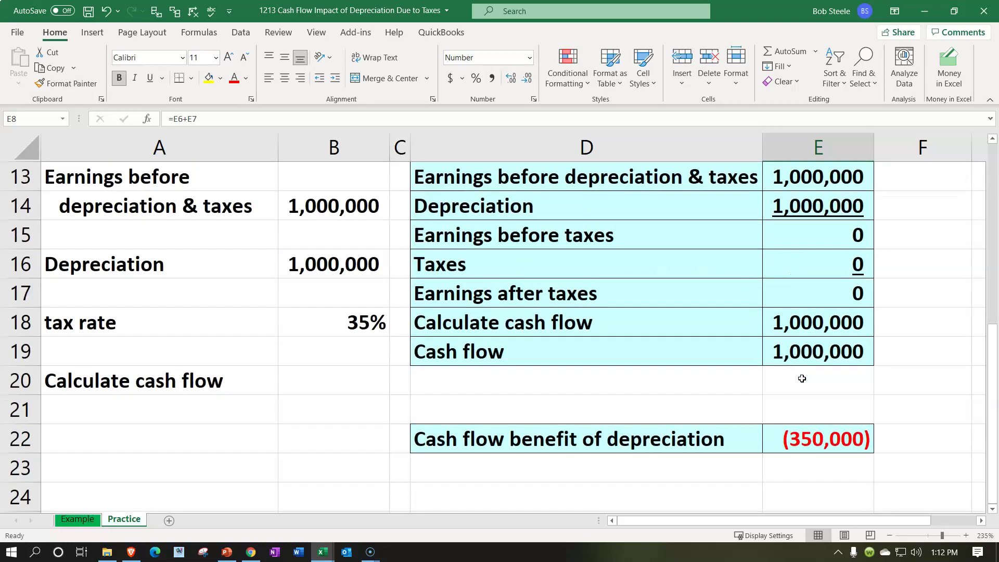
{"action": "left_click", "coordinate": [800, 356]}
{"action": "scroll", "coordinate": [766, 424], "scroll_direction": "up", "scroll_amount": 1}
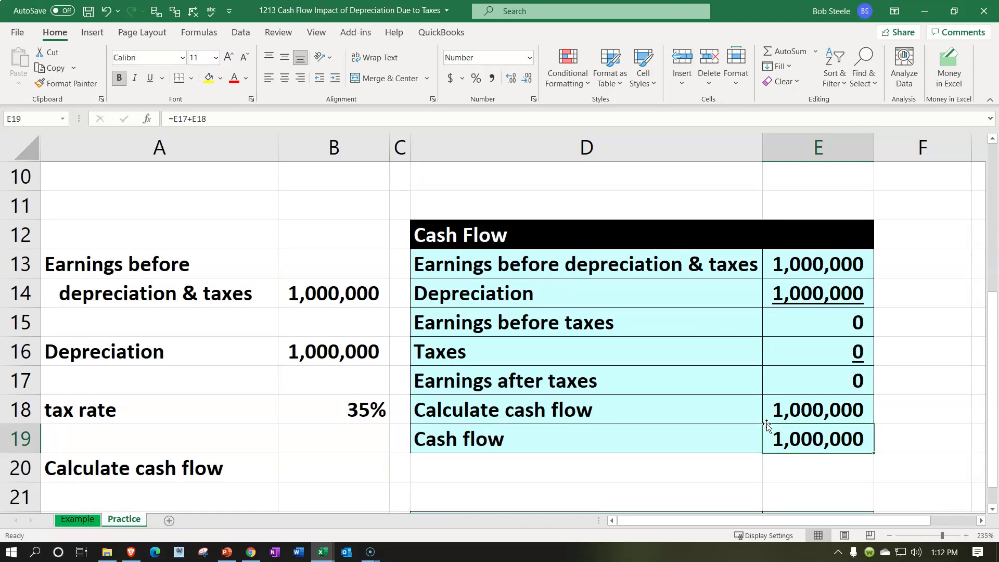
{"action": "left_click", "coordinate": [762, 351]}
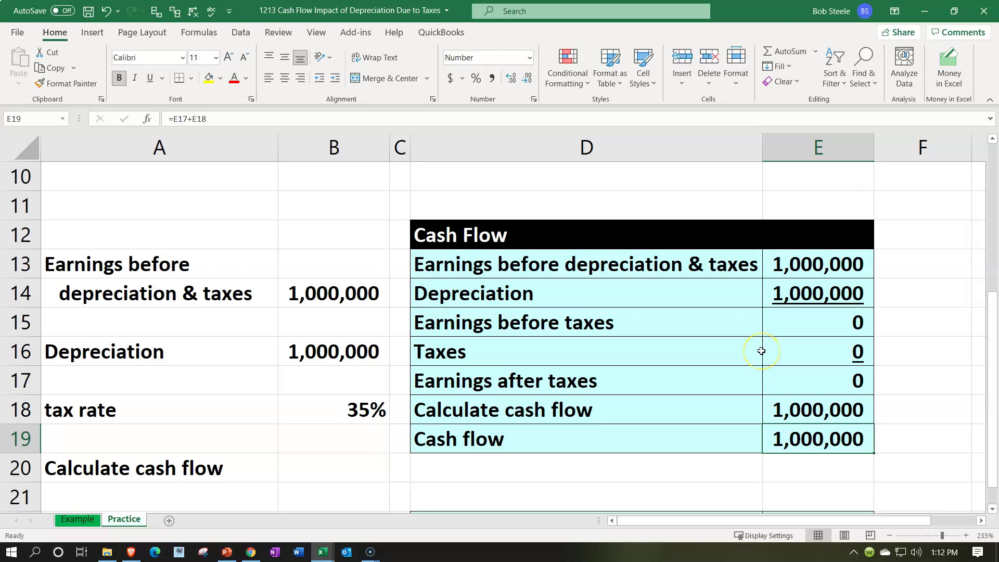